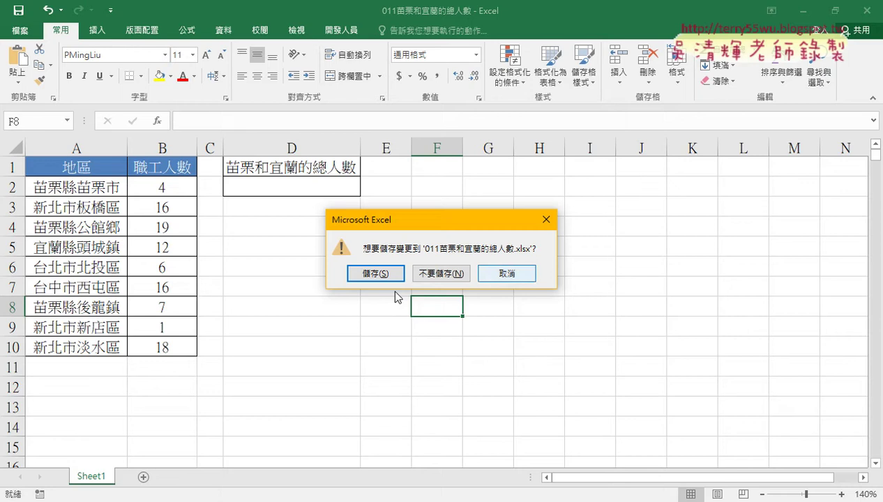
Switch to the 007產線人員工資之和 workbook and decline saving it as macro-free
{"action": "key", "text": "Return"}
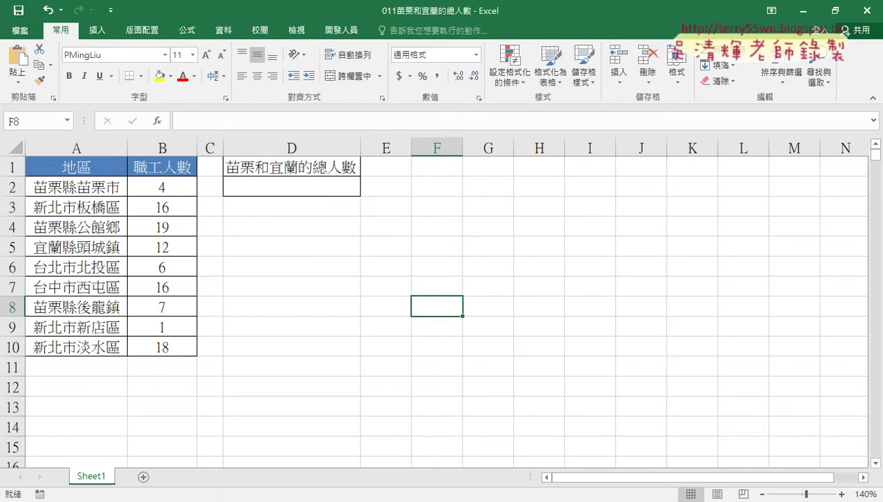
{"action": "left_click", "coordinate": [346, 457]}
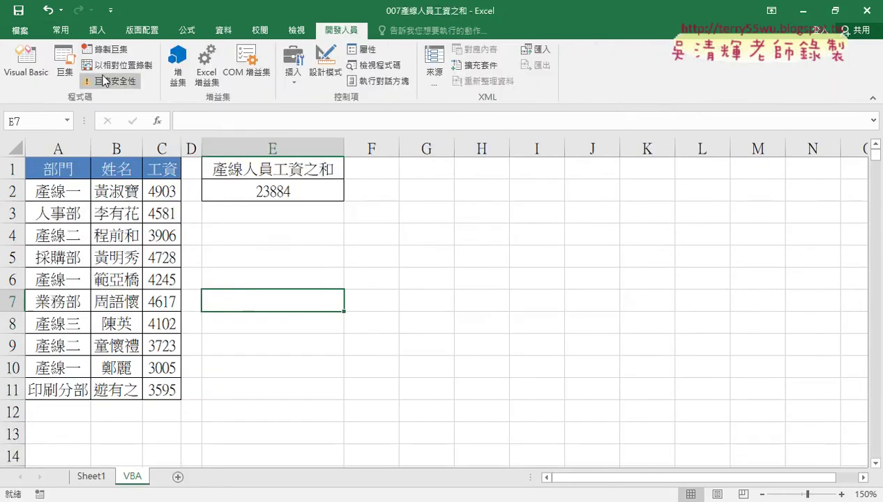
{"action": "left_click", "coordinate": [19, 10]}
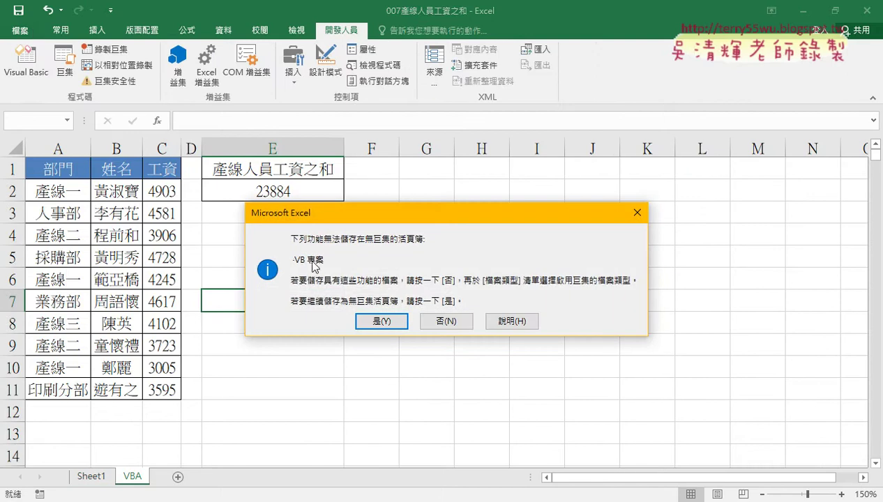
{"action": "left_click", "coordinate": [448, 322]}
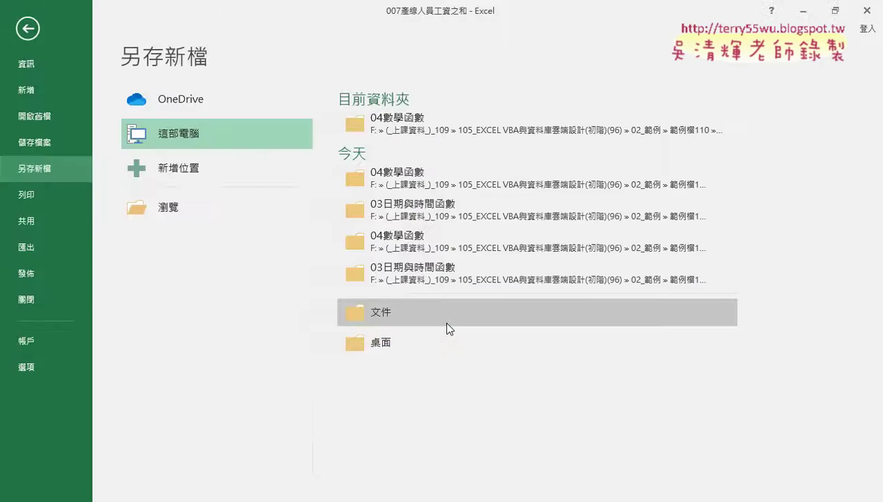
In the full Save As dialog, choose the Excel 啟用巨集的活頁簿 file type
{"action": "left_click", "coordinate": [189, 207]}
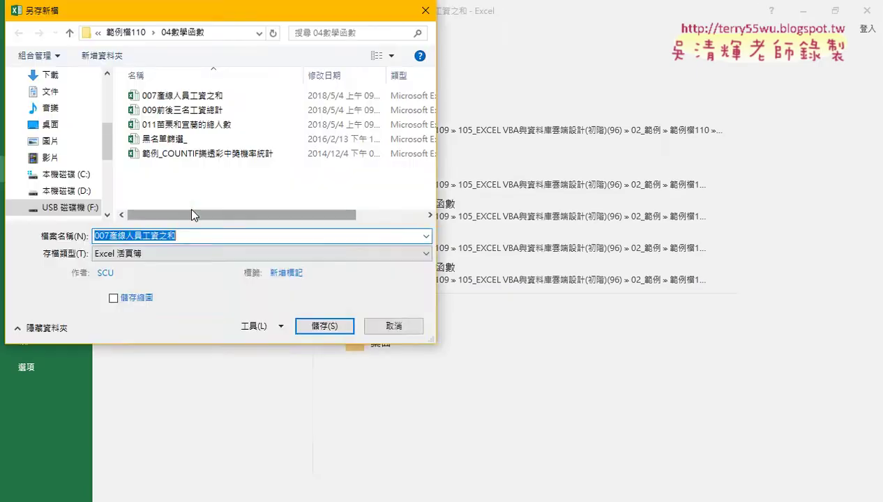
{"action": "left_click", "coordinate": [173, 249]}
{"action": "left_click", "coordinate": [144, 276]}
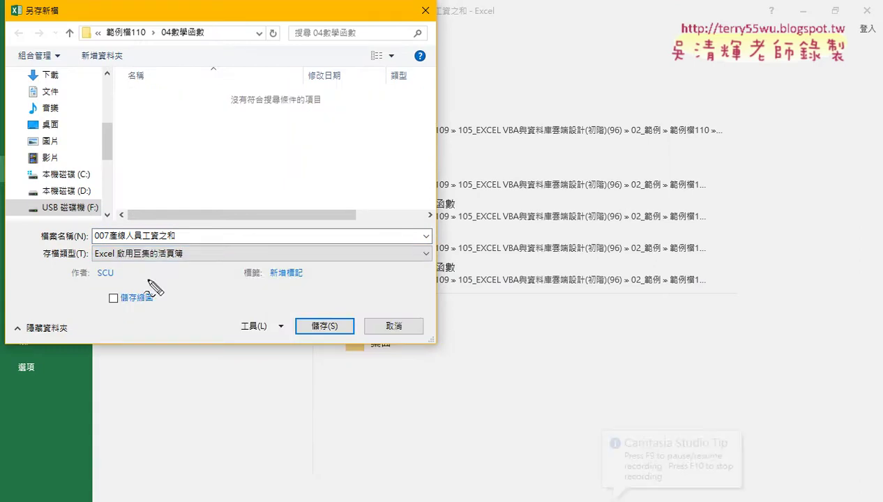
{"action": "left_click_drag", "start_coordinate": [167, 264], "coordinate": [173, 263]}
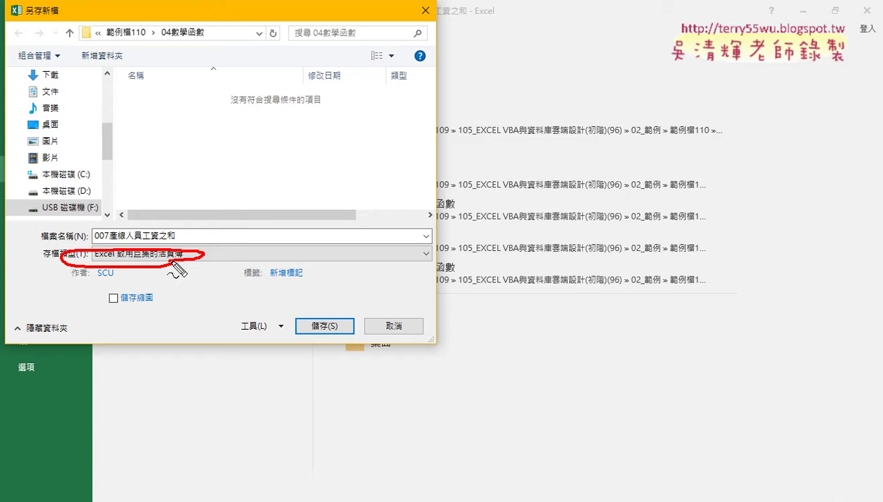
{"action": "key", "text": "Escape"}
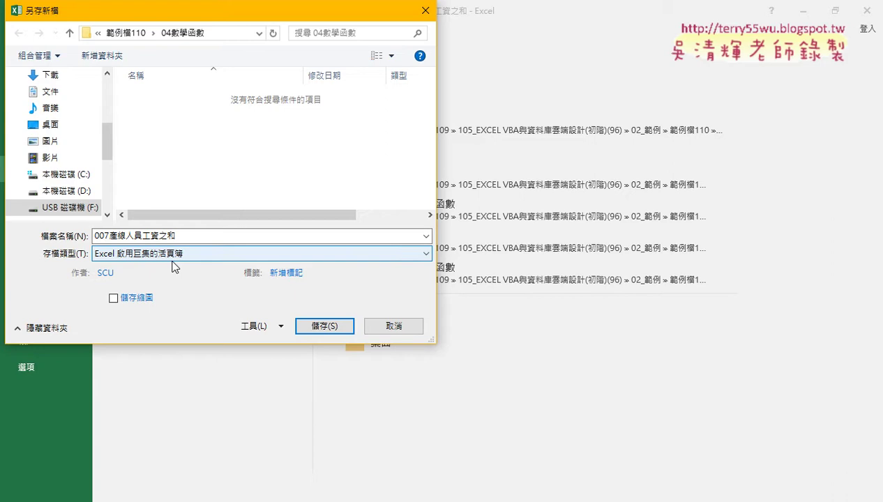
{"action": "left_click", "coordinate": [162, 249]}
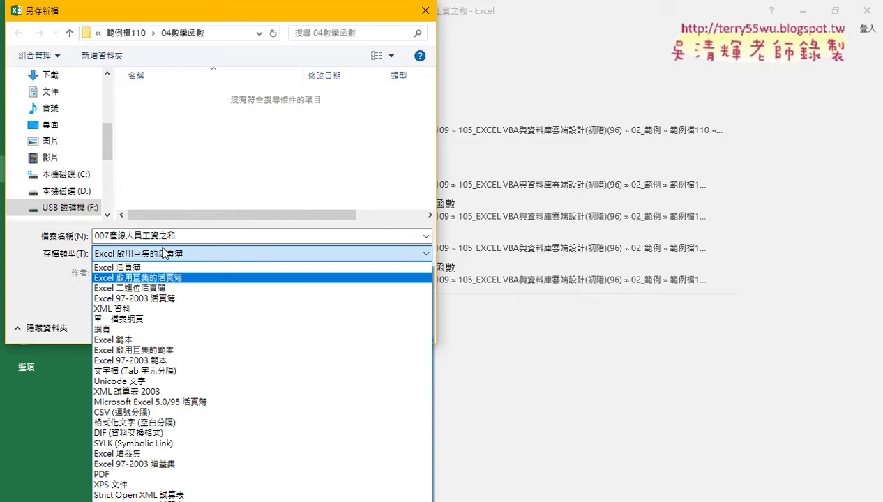
Keep Excel 啟用巨集的活頁簿 as the type and save 007產線人員工資之和 into 04數學函數
{"action": "left_click", "coordinate": [162, 252]}
{"action": "left_click", "coordinate": [167, 255]}
{"action": "mouse_move", "coordinate": [320, 180]}
{"action": "left_mouse_down"}
{"action": "mouse_move", "coordinate": [289, 215]}
{"action": "mouse_move", "coordinate": [307, 208]}
{"action": "left_mouse_up"}
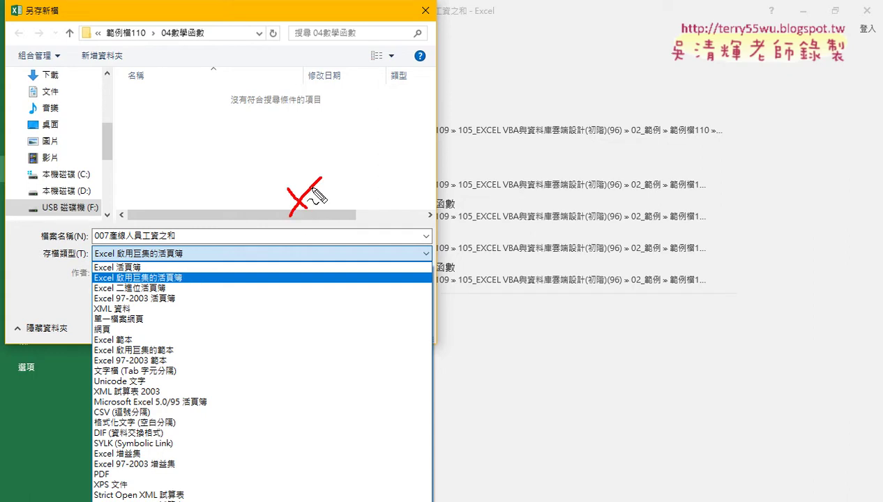
{"action": "left_click_drag", "start_coordinate": [313, 132], "coordinate": [322, 213]}
{"action": "mouse_move", "coordinate": [349, 179]}
{"action": "left_mouse_down"}
{"action": "mouse_move", "coordinate": [338, 202]}
{"action": "mouse_move", "coordinate": [403, 204]}
{"action": "left_mouse_up"}
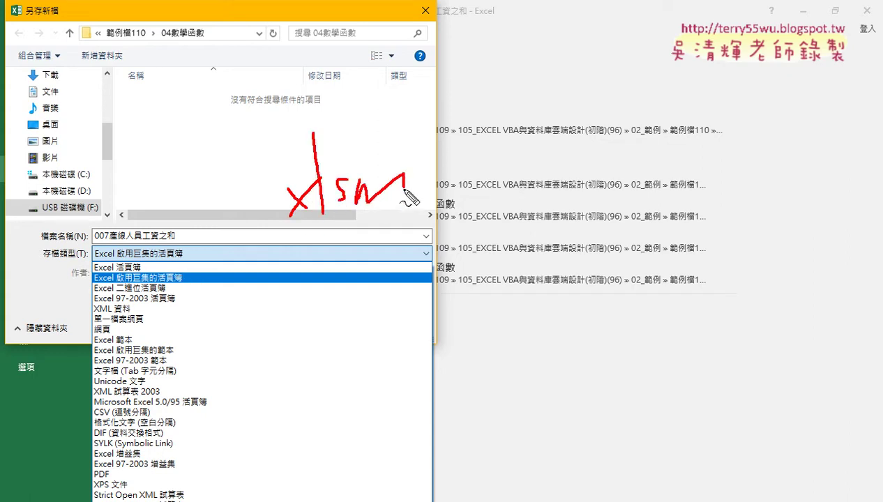
{"action": "mouse_move", "coordinate": [256, 102]}
{"action": "left_mouse_down"}
{"action": "mouse_move", "coordinate": [238, 130]}
{"action": "mouse_move", "coordinate": [260, 137]}
{"action": "left_mouse_up"}
{"action": "left_click_drag", "start_coordinate": [270, 71], "coordinate": [270, 148]}
{"action": "mouse_move", "coordinate": [292, 111]}
{"action": "left_mouse_down"}
{"action": "mouse_move", "coordinate": [279, 130]}
{"action": "mouse_move", "coordinate": [307, 130]}
{"action": "mouse_move", "coordinate": [296, 131]}
{"action": "mouse_move", "coordinate": [307, 141]}
{"action": "left_mouse_up"}
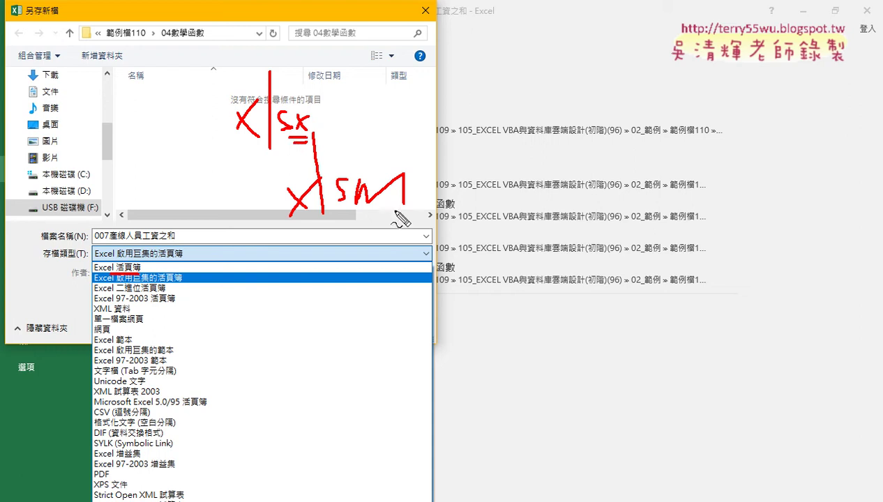
{"action": "mouse_move", "coordinate": [375, 209]}
{"action": "left_mouse_down"}
{"action": "mouse_move", "coordinate": [399, 206]}
{"action": "mouse_move", "coordinate": [402, 215]}
{"action": "left_mouse_up"}
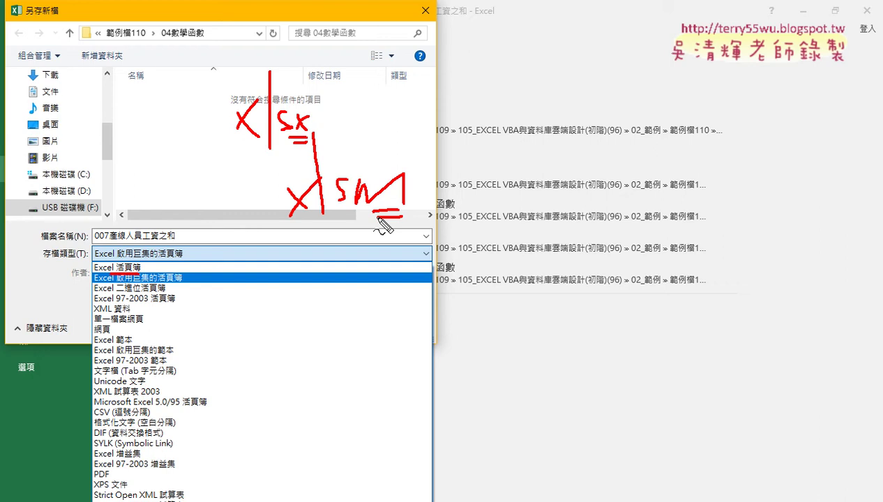
{"action": "key", "text": "Escape"}
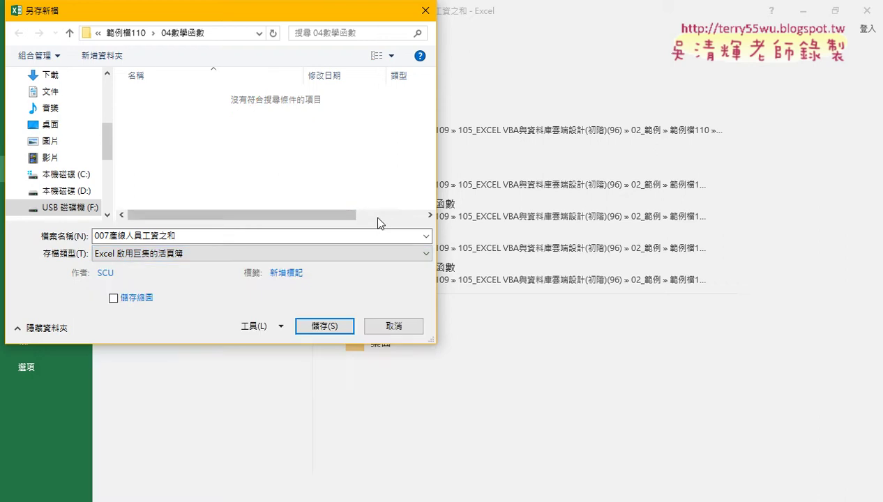
{"action": "left_click", "coordinate": [332, 328]}
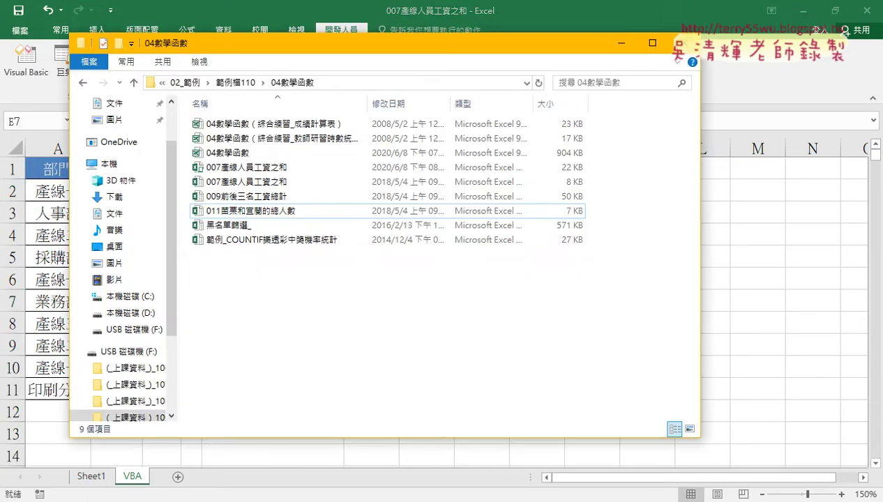
View the 04數學函數 folder as large icons and pick out the .xlsm 007 copy
{"action": "left_click", "coordinate": [689, 430]}
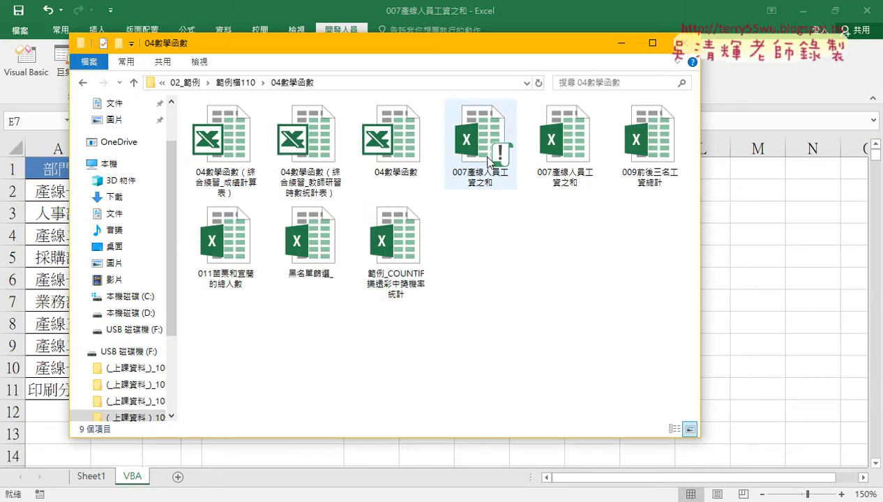
{"action": "left_click", "coordinate": [489, 162]}
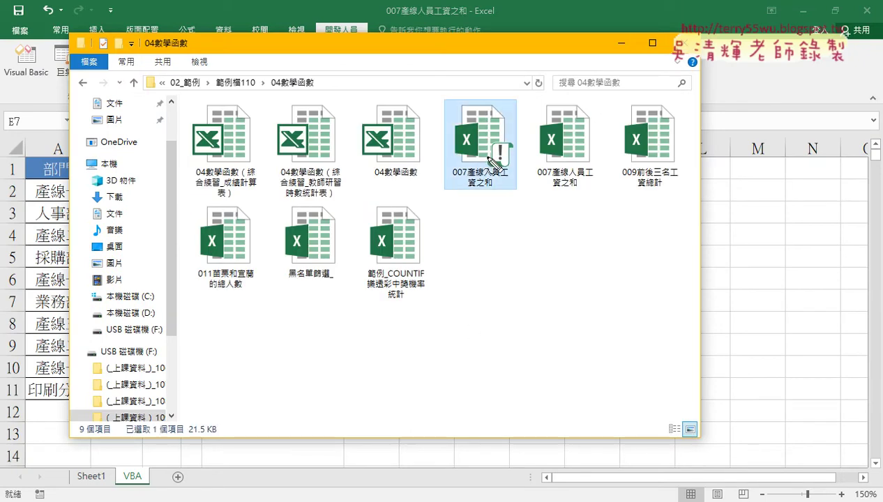
{"action": "left_click_drag", "start_coordinate": [499, 208], "coordinate": [493, 204]}
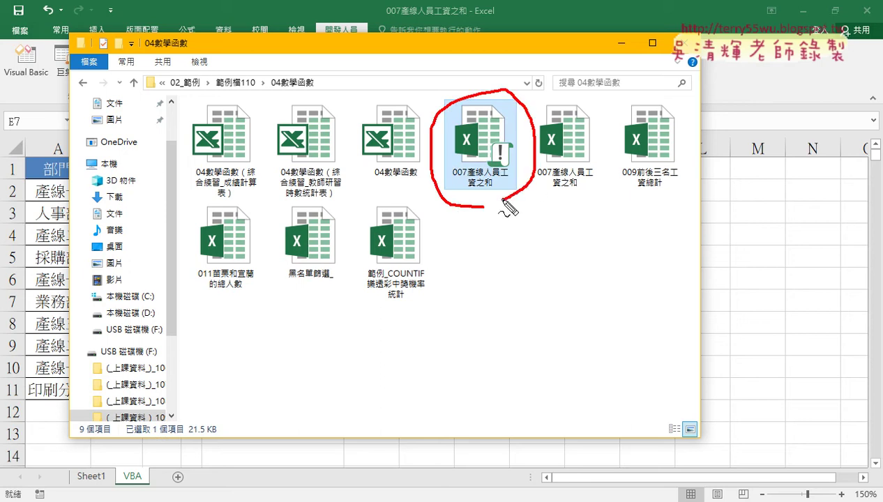
{"action": "left_click_drag", "start_coordinate": [488, 166], "coordinate": [505, 136]}
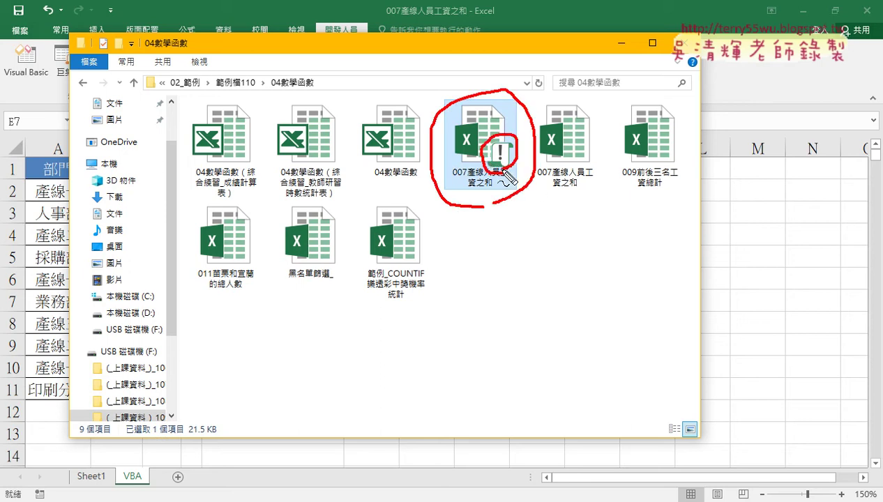
{"action": "mouse_move", "coordinate": [459, 226]}
{"action": "left_mouse_down"}
{"action": "mouse_move", "coordinate": [477, 247]}
{"action": "mouse_move", "coordinate": [458, 247]}
{"action": "mouse_move", "coordinate": [482, 246]}
{"action": "left_mouse_up"}
{"action": "mouse_move", "coordinate": [501, 224]}
{"action": "left_mouse_down"}
{"action": "mouse_move", "coordinate": [491, 244]}
{"action": "mouse_move", "coordinate": [533, 244]}
{"action": "left_mouse_up"}
{"action": "mouse_move", "coordinate": [590, 197]}
{"action": "left_mouse_down"}
{"action": "mouse_move", "coordinate": [571, 202]}
{"action": "mouse_move", "coordinate": [576, 238]}
{"action": "mouse_move", "coordinate": [636, 241]}
{"action": "mouse_move", "coordinate": [614, 242]}
{"action": "left_mouse_up"}
{"action": "left_click_drag", "start_coordinate": [641, 252], "coordinate": [595, 254]}
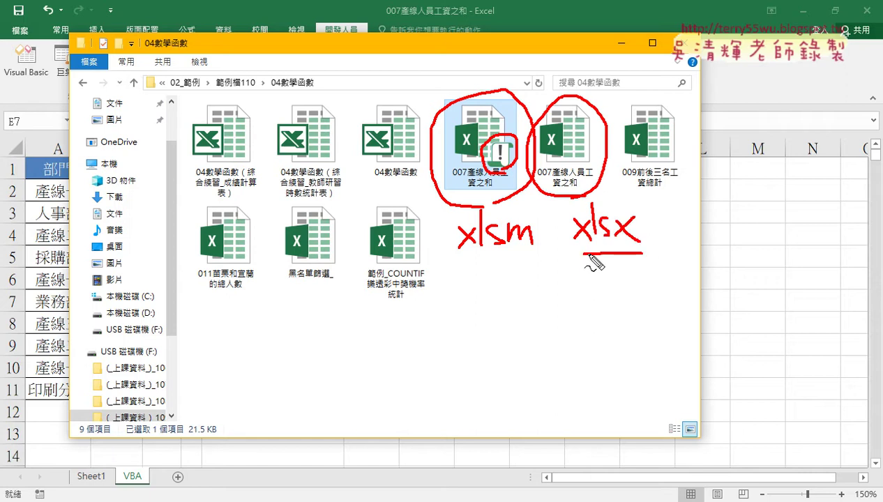
{"action": "key", "text": "Escape"}
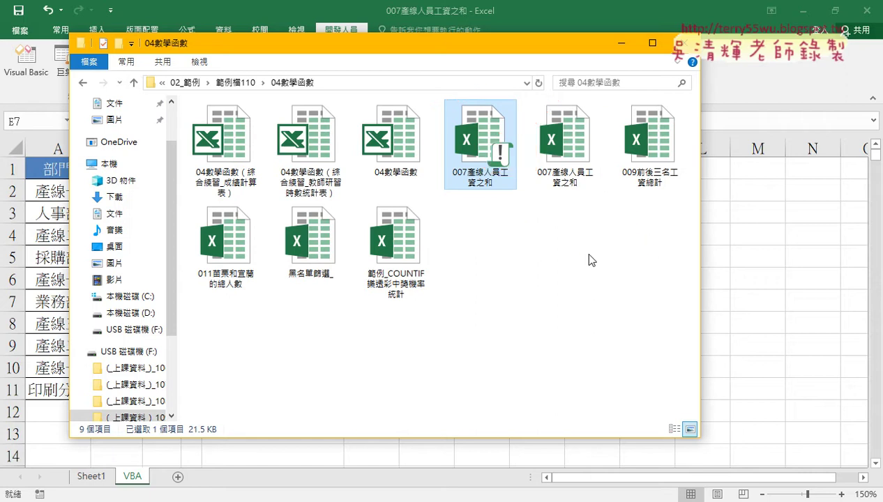
Back in Excel, select D2 and insert the SUMIF function through Insert Function
{"action": "double_click", "coordinate": [560, 135]}
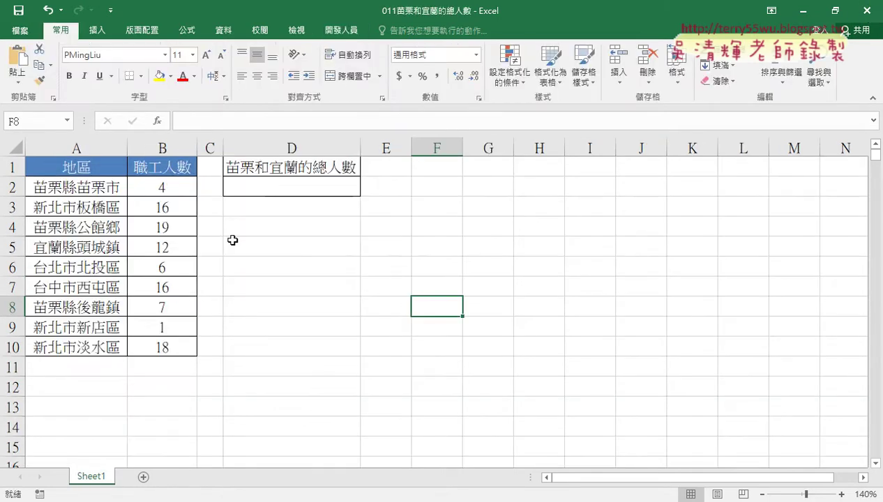
{"action": "left_click", "coordinate": [228, 185]}
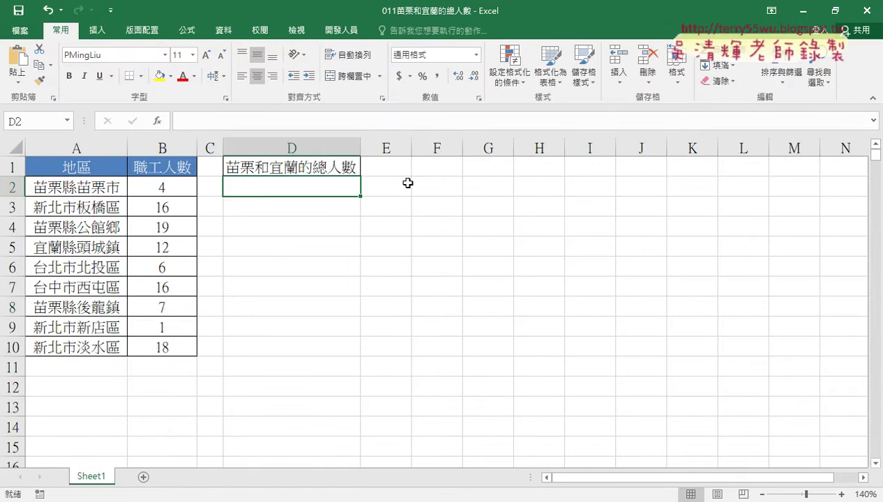
{"action": "left_click", "coordinate": [159, 122]}
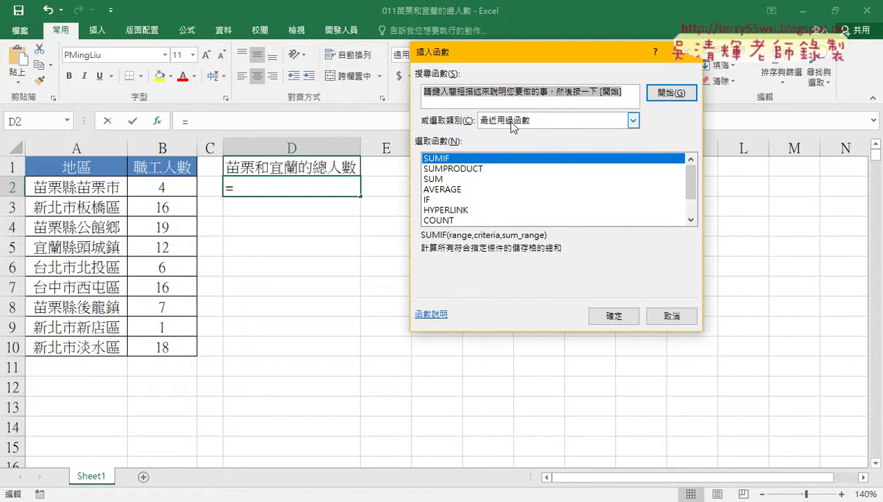
{"action": "double_click", "coordinate": [493, 159]}
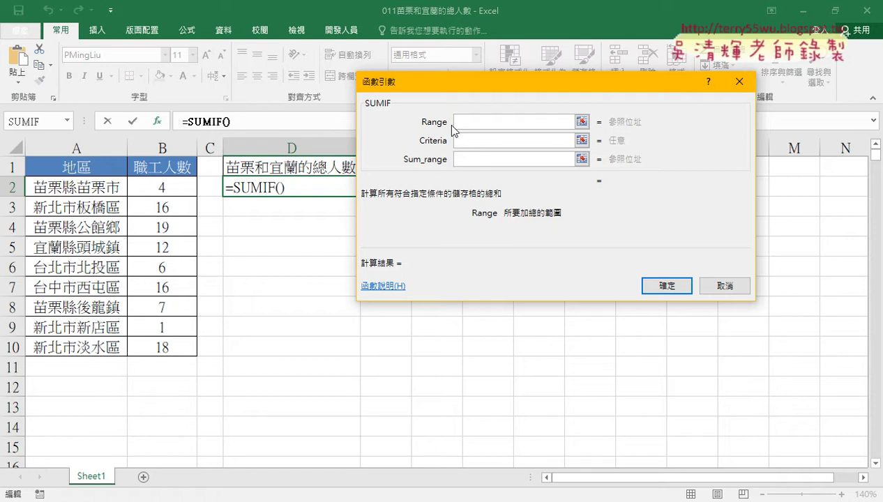
Enter "苗栗*" as the SUMIF criteria
{"action": "left_click", "coordinate": [473, 141]}
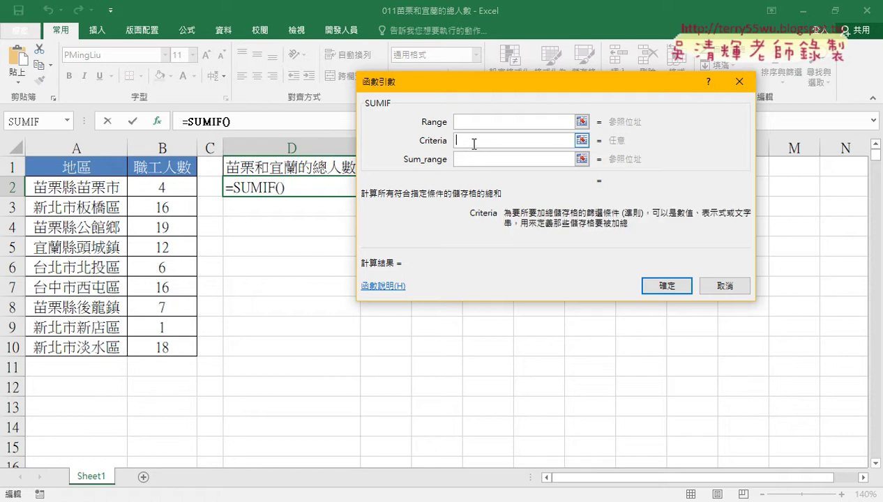
{"action": "type", "text": "\"\""}
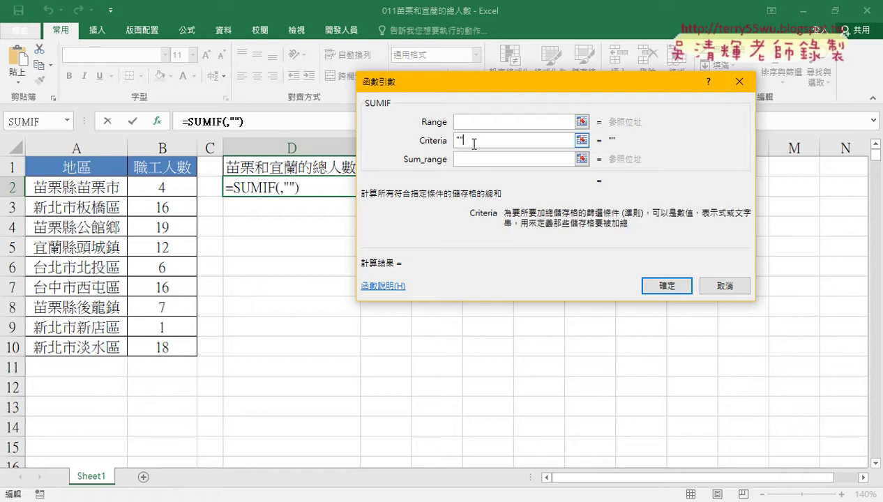
{"action": "key", "text": "Left"}
{"action": "type", "text": "ㄇ"}
{"action": "type", "text": "ㄧ"}
{"action": "type", "text": "ㄠˊ"}
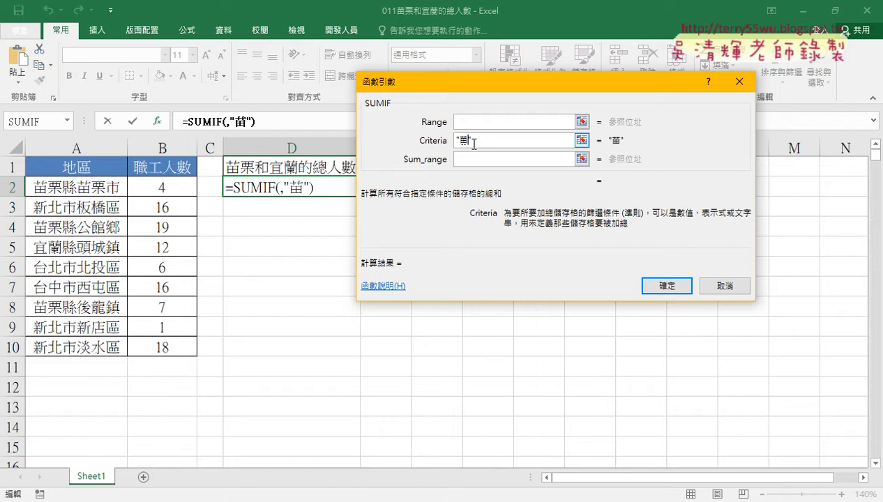
{"action": "type", "text": "ㄌㄧˋ"}
{"action": "key", "text": "Return"}
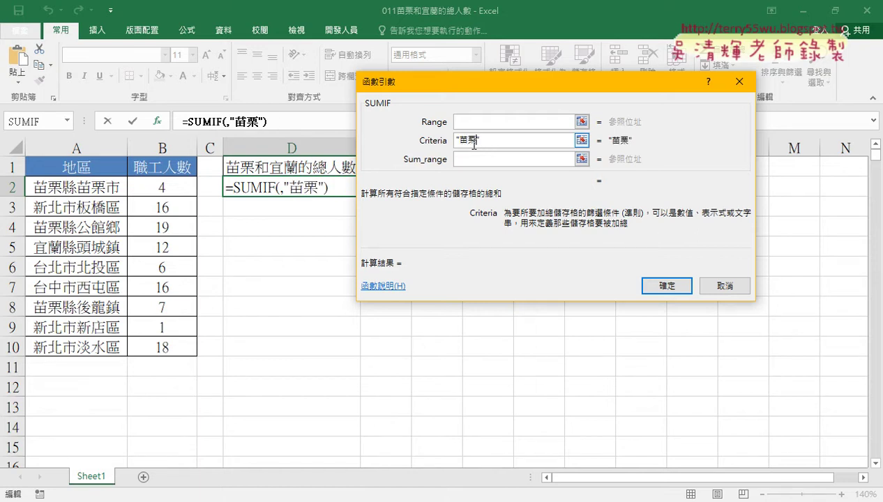
{"action": "type", "text": "*"}
{"action": "type", "text": "\""}
{"action": "left_click", "coordinate": [458, 141]}
{"action": "type", "text": "ㄛ"}
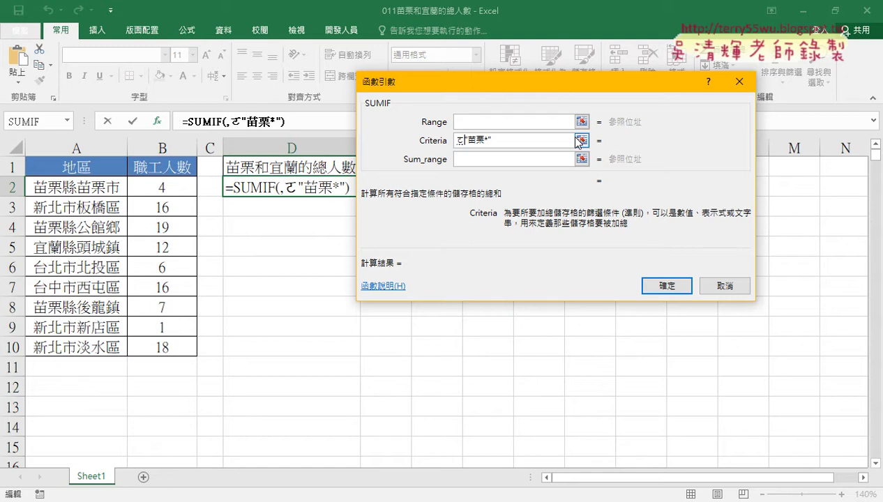
{"action": "key", "text": "BackSpace"}
{"action": "type", "text": "or("}
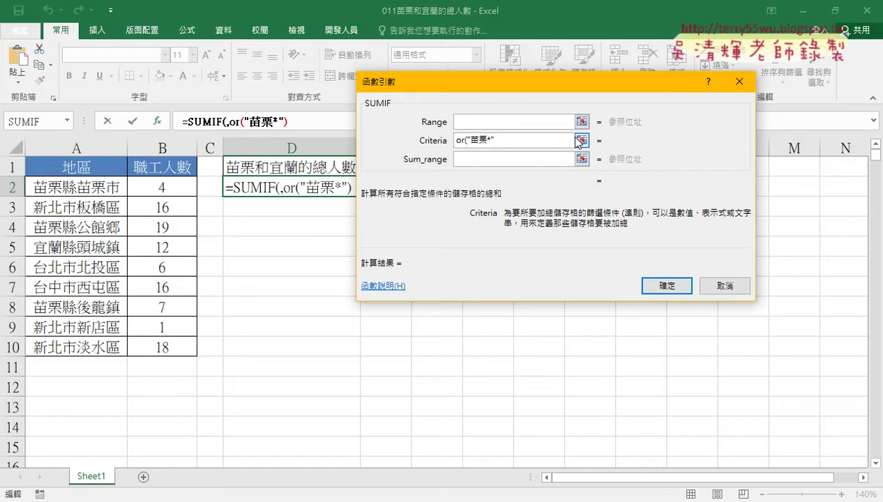
{"action": "key", "text": "BackSpace"}
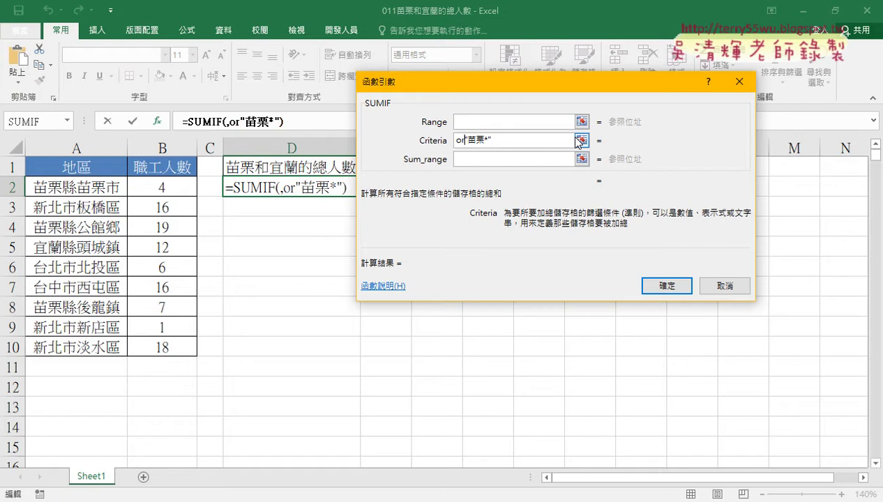
{"action": "key", "text": "BackSpace"}
{"action": "key", "text": "BackSpace"}
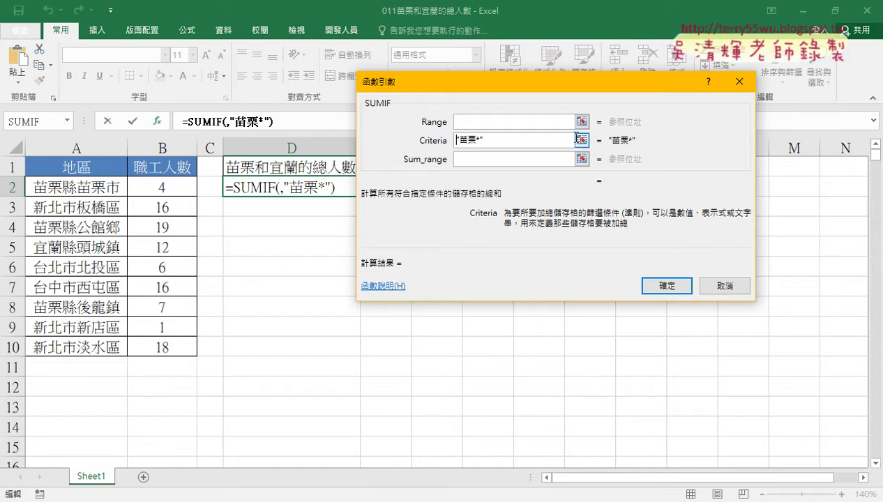
Set Range A2:A10 and Sum_range B2:B10, then confirm the formula
{"action": "left_click", "coordinate": [470, 121]}
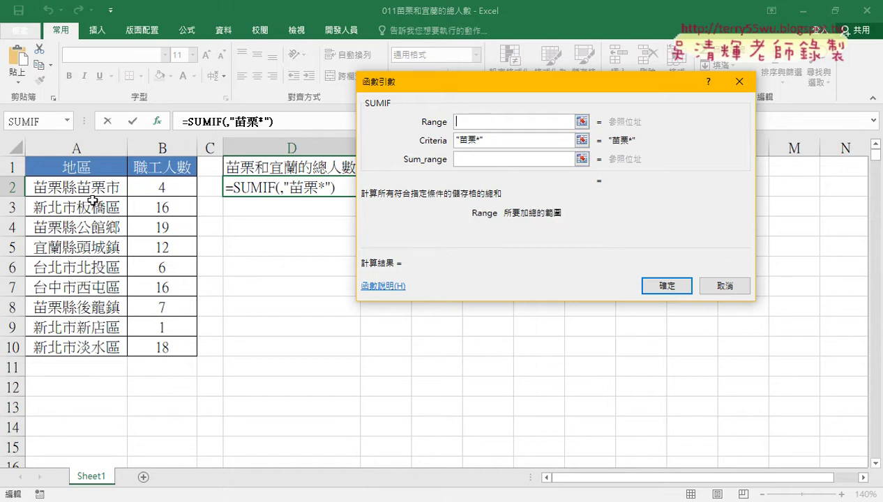
{"action": "left_click_drag", "start_coordinate": [89, 197], "coordinate": [85, 346]}
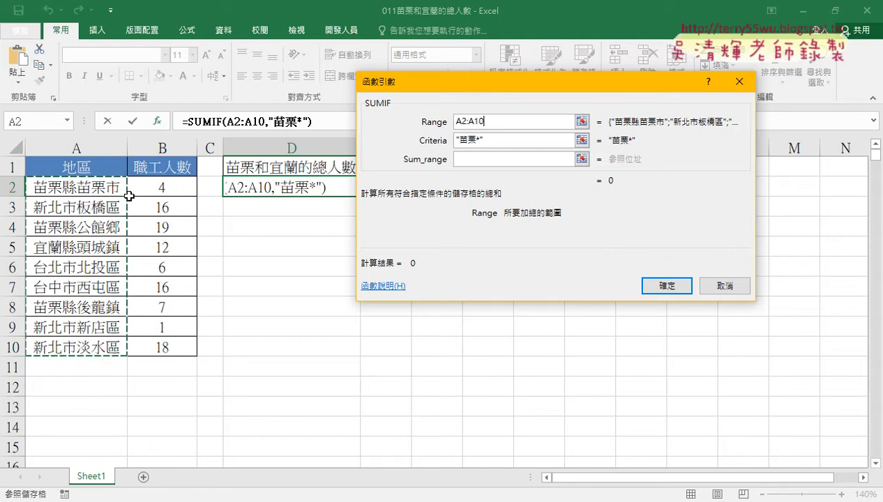
{"action": "left_click", "coordinate": [470, 159]}
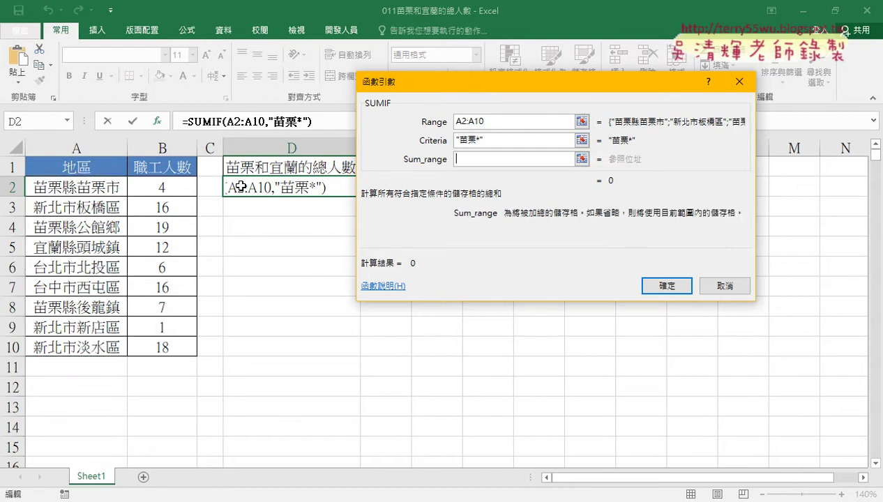
{"action": "left_click_drag", "start_coordinate": [168, 185], "coordinate": [165, 346]}
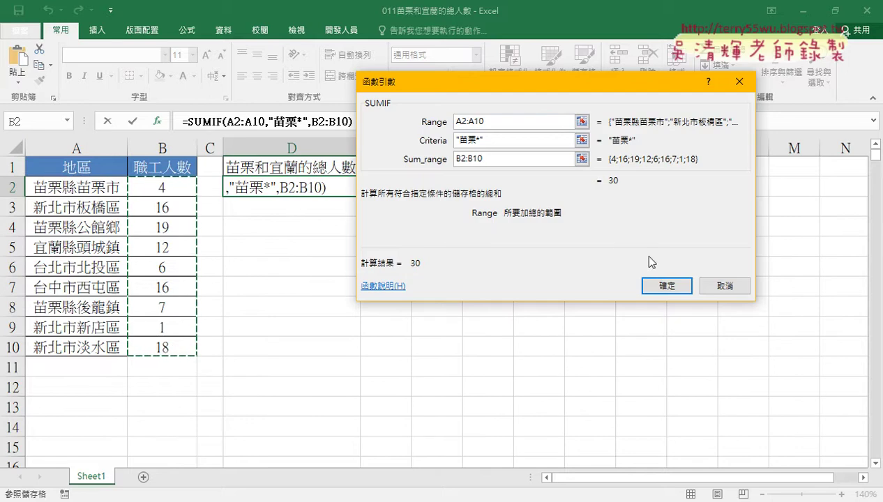
{"action": "left_click", "coordinate": [676, 288]}
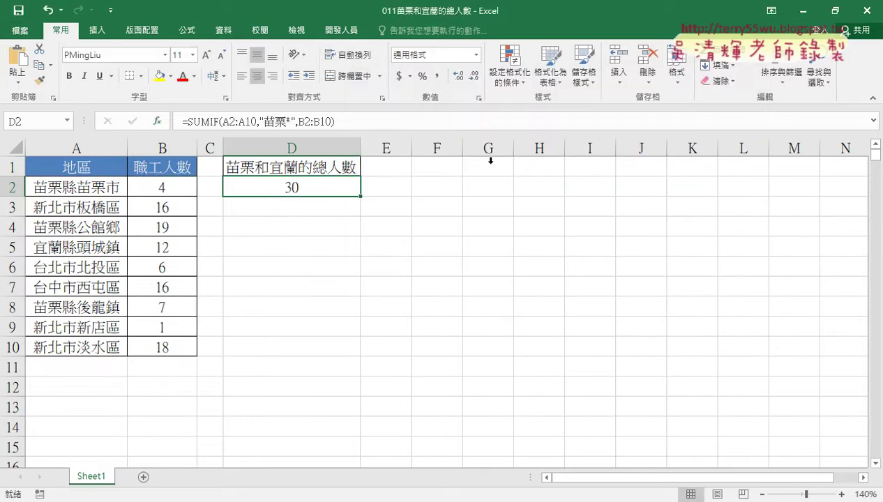
Copy the SUMIF in D2's formula and paste a second copy after a plus sign
{"action": "left_click_drag", "start_coordinate": [294, 121], "coordinate": [185, 121]}
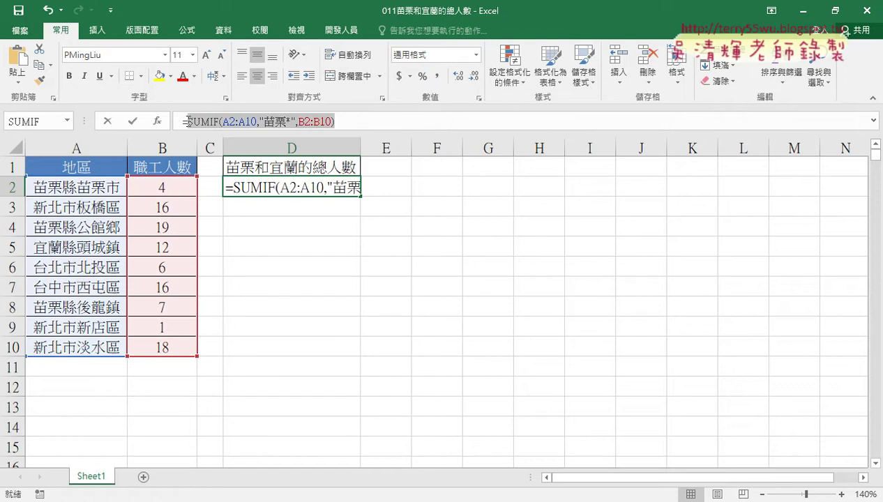
{"action": "right_click", "coordinate": [234, 123]}
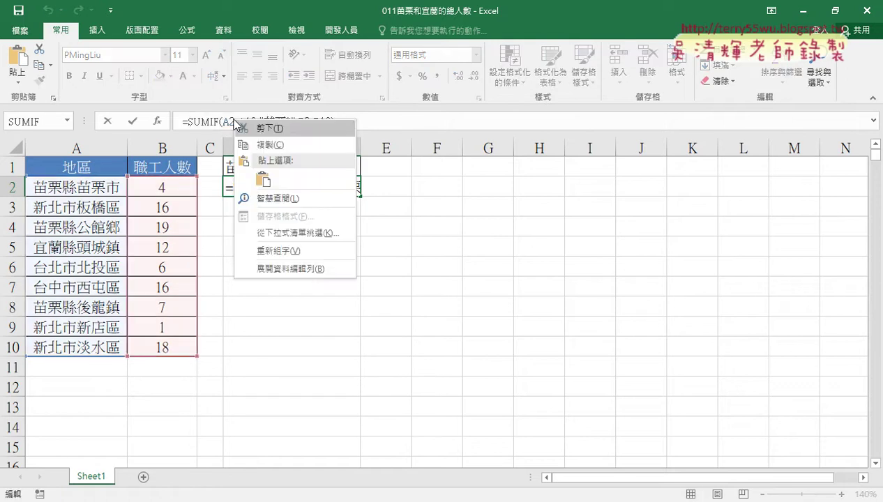
{"action": "left_click", "coordinate": [260, 145]}
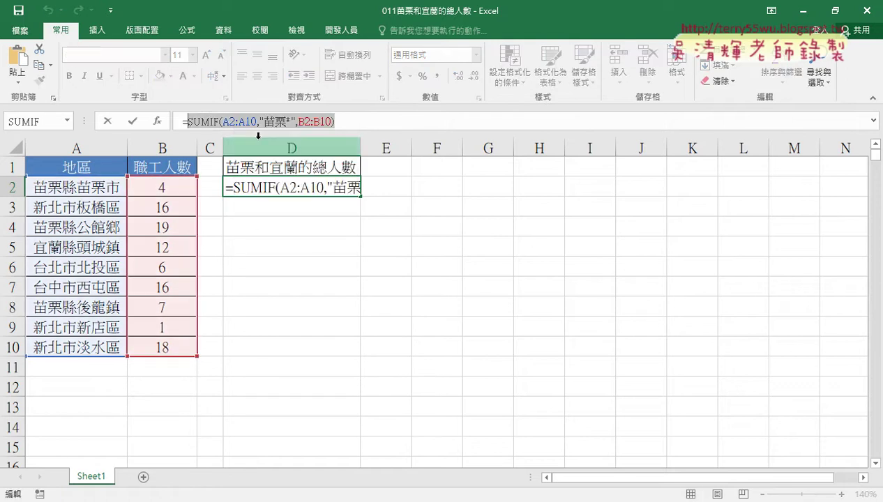
{"action": "left_click", "coordinate": [348, 121]}
{"action": "type", "text": "+"}
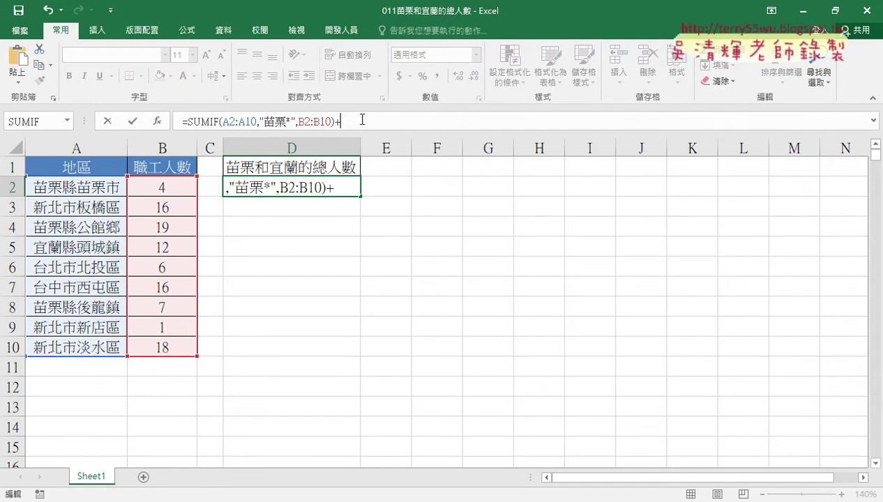
{"action": "key", "text": "ctrl+v"}
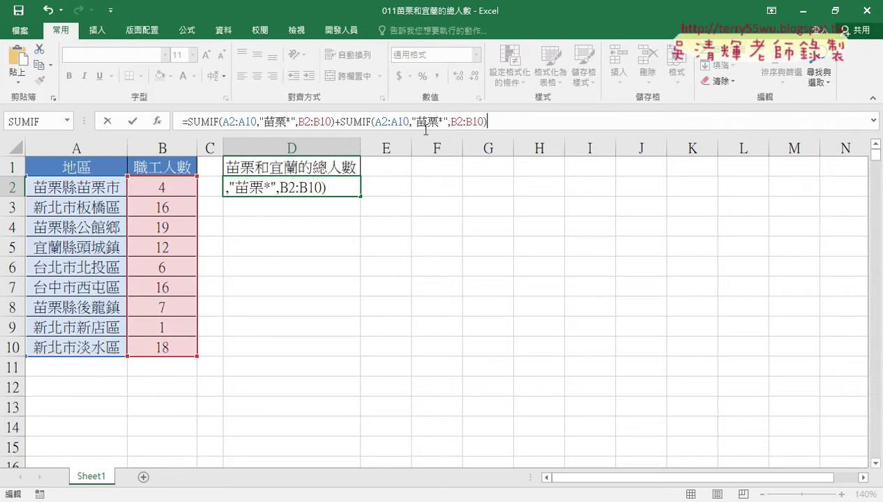
Change the second SUMIF's criteria from 苗栗 to 宜蘭 and commit the formula
{"action": "left_click_drag", "start_coordinate": [417, 122], "coordinate": [440, 123]}
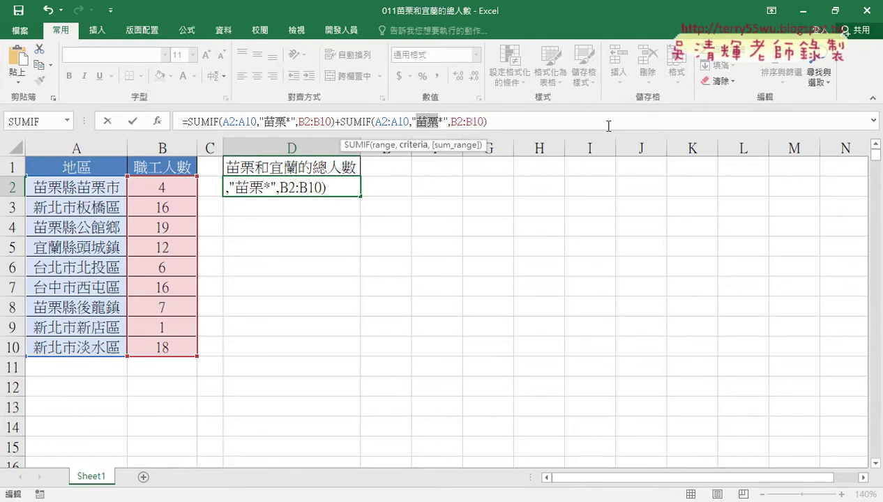
{"action": "type", "text": "e2"}
{"action": "key", "text": "BackSpace"}
{"action": "key", "text": "BackSpace"}
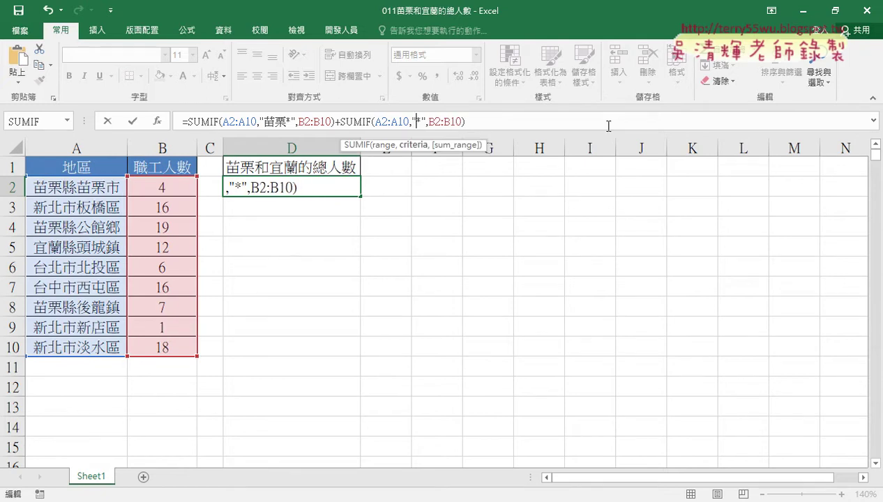
{"action": "type", "text": "一"}
{"action": "key", "text": "space"}
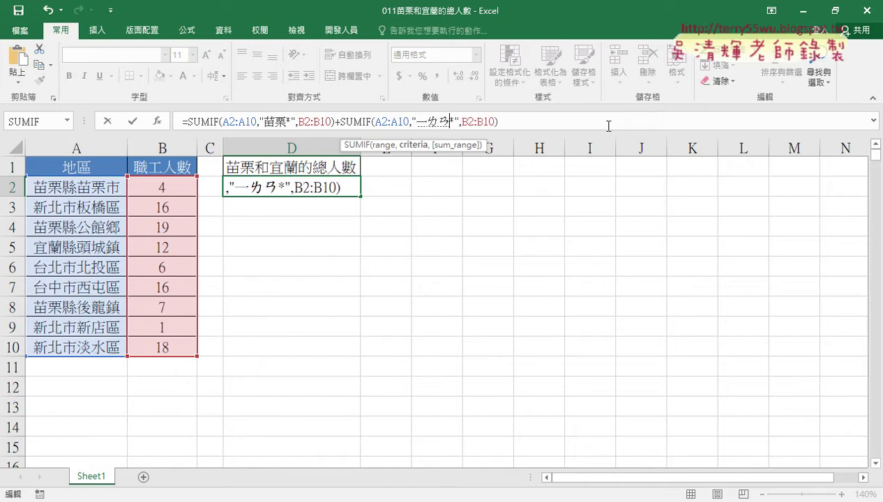
{"action": "type", "text": "宜蘭"}
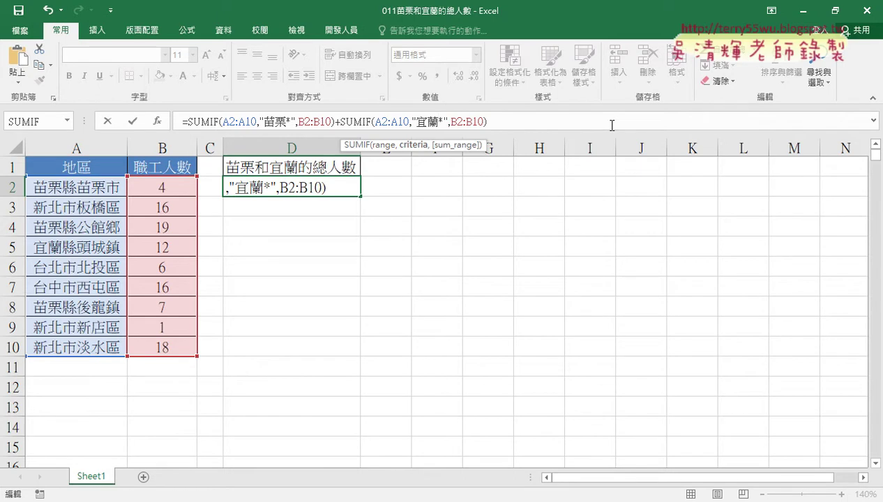
{"action": "left_click", "coordinate": [133, 122]}
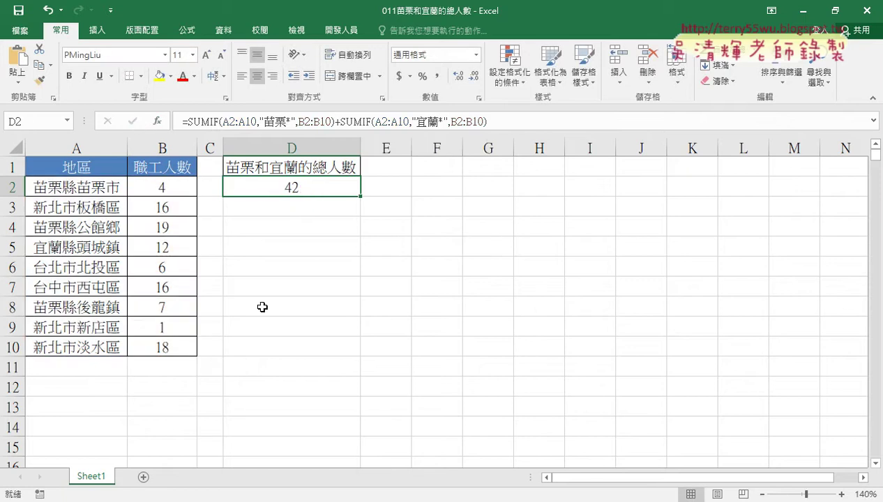
Duplicate Sheet1 as a tab named VBA and delete the formula in D2
{"action": "left_click_drag", "start_coordinate": [94, 481], "coordinate": [124, 481]}
{"action": "left_click_drag", "start_coordinate": [124, 480], "coordinate": [124, 480]}
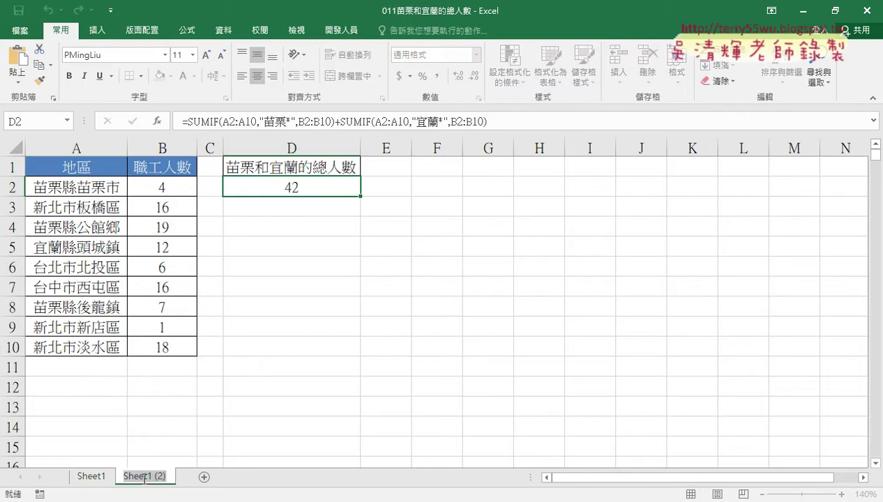
{"action": "type", "text": "VBA"}
{"action": "key", "text": "Return"}
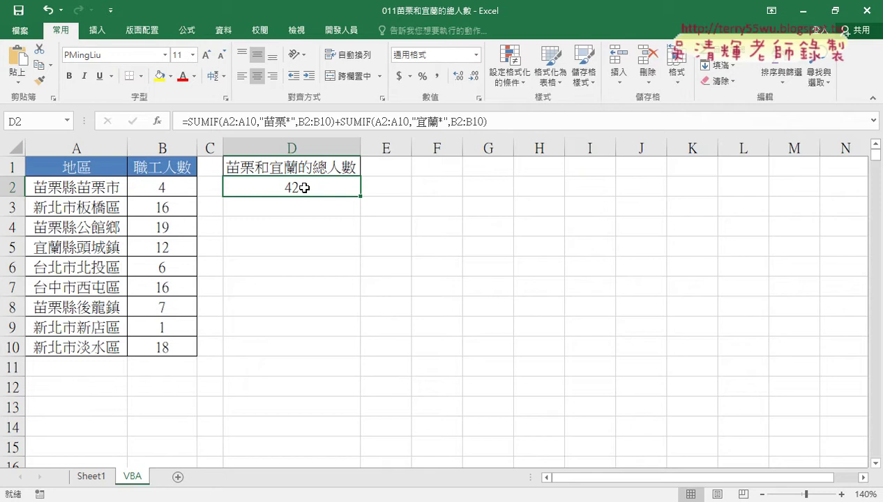
{"action": "key", "text": "Delete"}
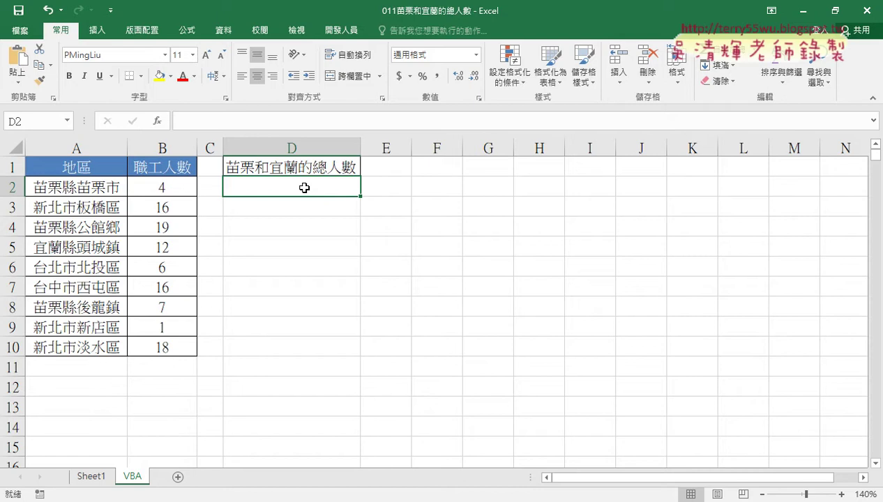
Open the Visual Basic editor from the Developer tab and insert a new module
{"action": "left_click", "coordinate": [341, 30]}
{"action": "left_click", "coordinate": [26, 61]}
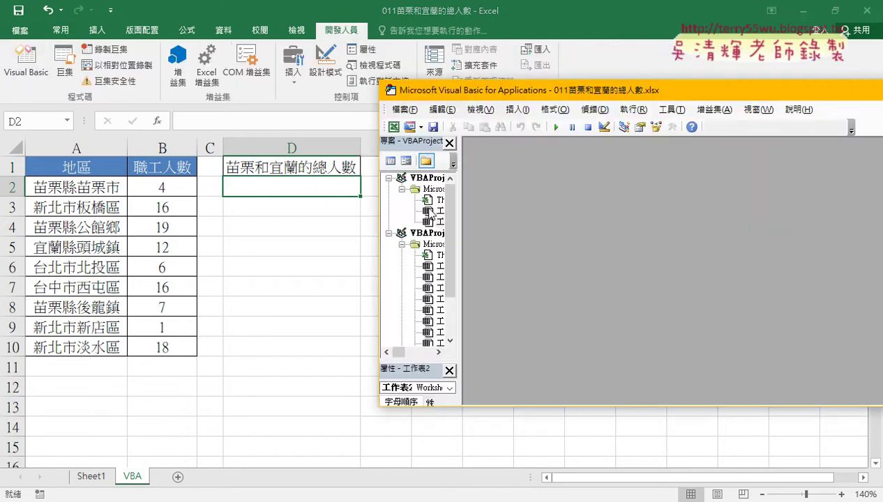
{"action": "left_click_drag", "start_coordinate": [461, 207], "coordinate": [569, 209]}
{"action": "left_click", "coordinate": [493, 178]}
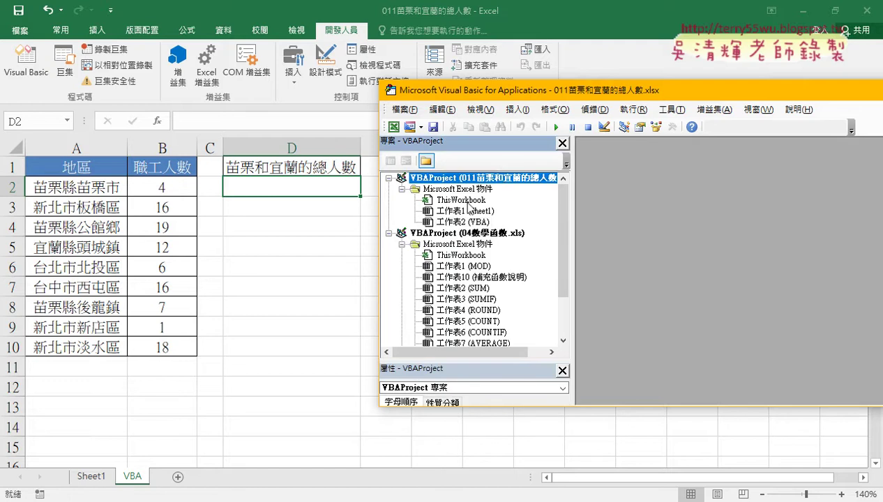
{"action": "right_click", "coordinate": [461, 209]}
{"action": "mouse_move", "coordinate": [492, 266]}
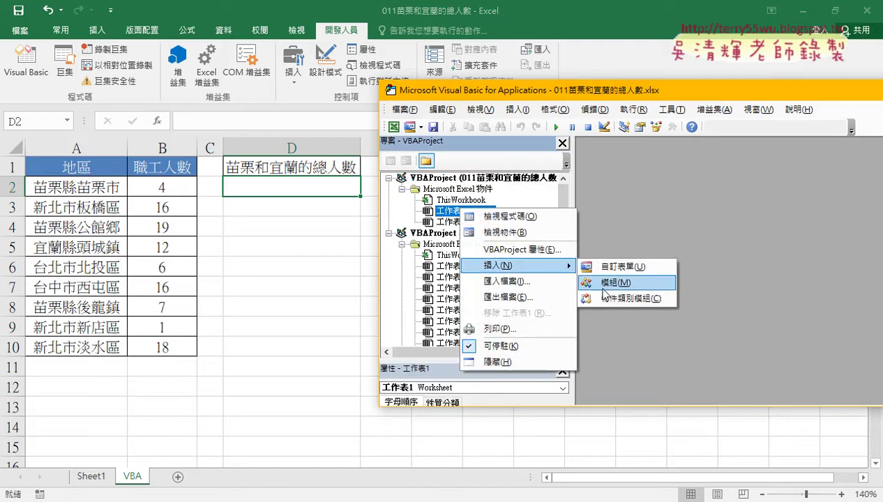
{"action": "left_click", "coordinate": [598, 283]}
Create Sub 苗栗和宜蘭的總人數() in Module1, pasting the D1 title as the name
{"action": "type", "text": "ㄙ"}
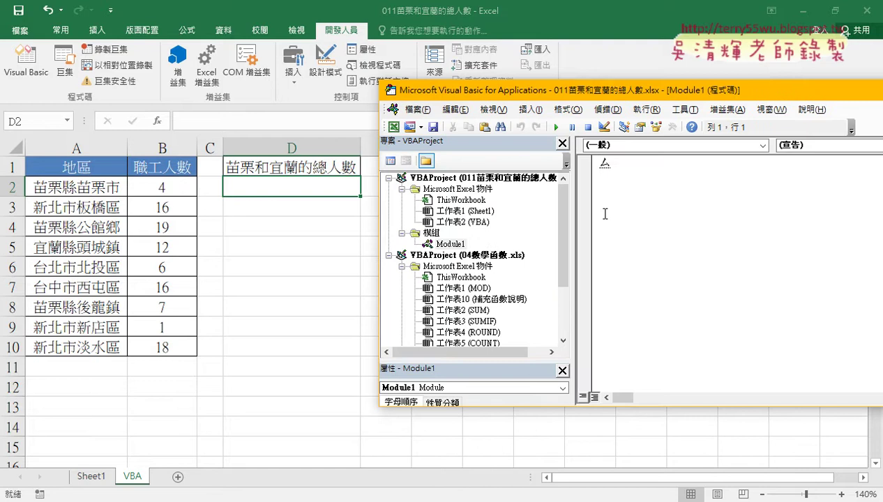
{"action": "key", "text": "BackSpace"}
{"action": "type", "text": "su"}
{"action": "type", "text": "b"}
{"action": "left_click", "coordinate": [324, 164]}
{"action": "left_click_drag", "start_coordinate": [281, 122], "coordinate": [109, 122]}
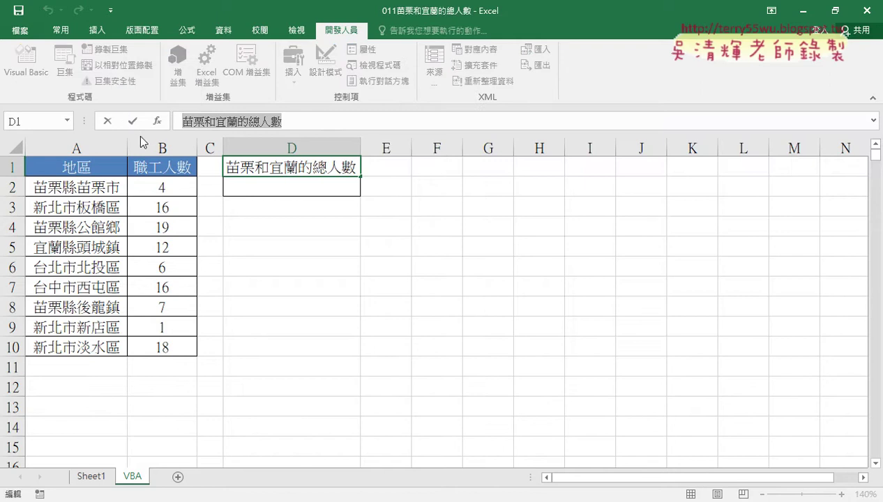
{"action": "left_click", "coordinate": [108, 122]}
{"action": "left_click", "coordinate": [25, 60]}
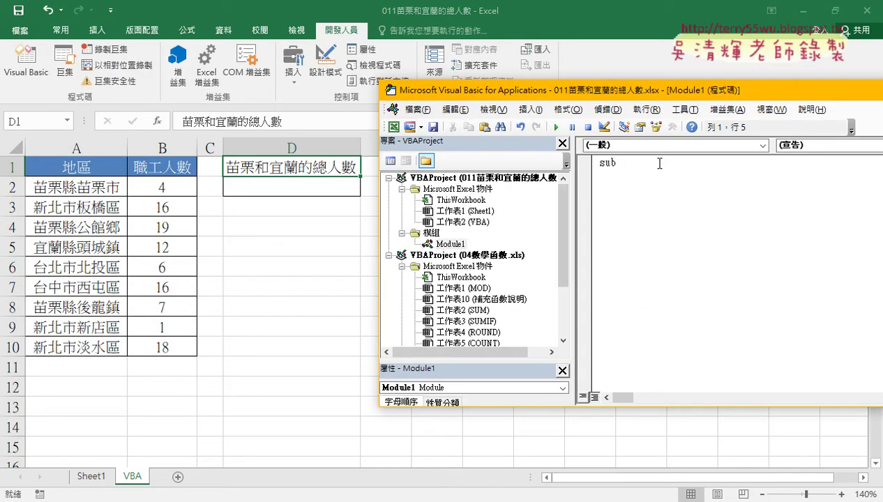
{"action": "key", "text": "ctrl+v"}
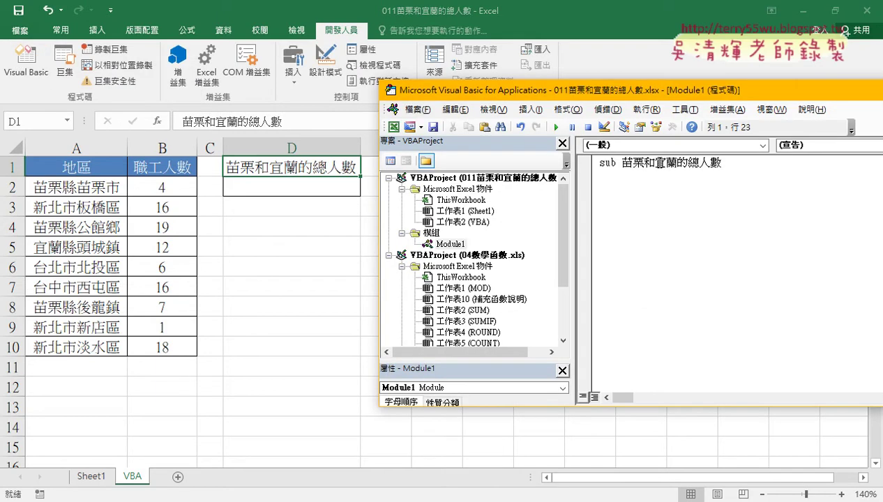
{"action": "key", "text": "Return"}
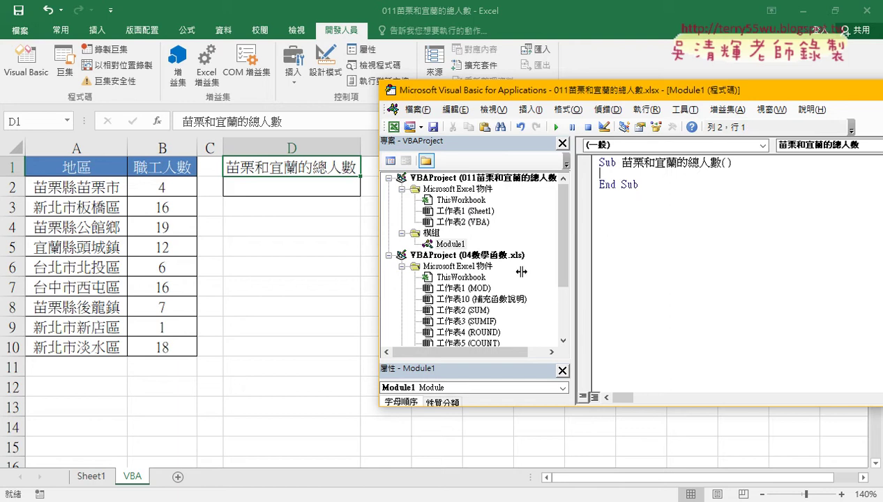
{"action": "left_click_drag", "start_coordinate": [574, 269], "coordinate": [494, 268]}
{"action": "left_click_drag", "start_coordinate": [497, 93], "coordinate": [501, 83]}
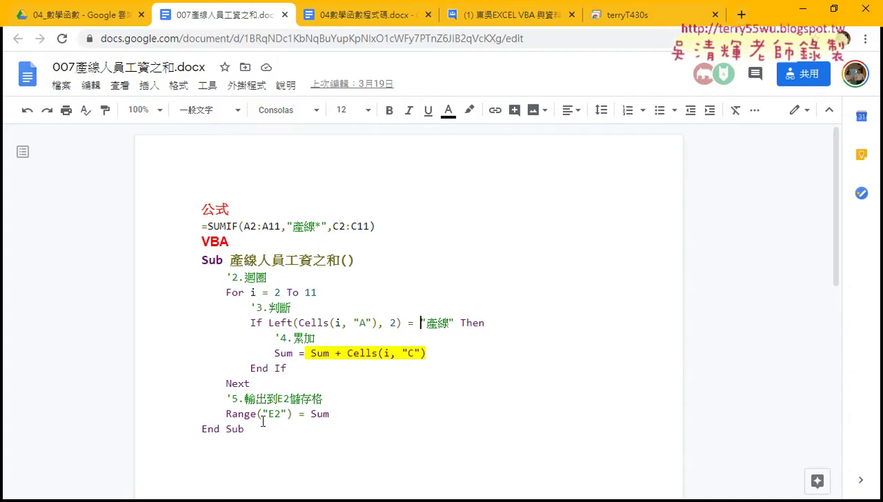
Select the loop code from '2.迴圈 to Range("E2") = Sum, then minimize Chrome
{"action": "mouse_move", "coordinate": [259, 428]}
{"action": "left_mouse_down"}
{"action": "mouse_move", "coordinate": [188, 274]}
{"action": "mouse_move", "coordinate": [199, 261]}
{"action": "left_mouse_up"}
{"action": "left_click", "coordinate": [241, 311]}
{"action": "left_click_drag", "start_coordinate": [329, 414], "coordinate": [203, 284]}
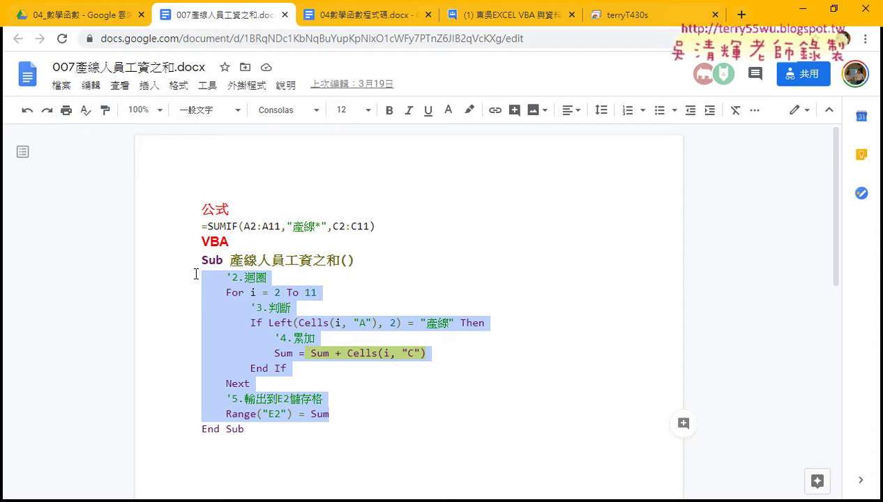
{"action": "left_click", "coordinate": [800, 8]}
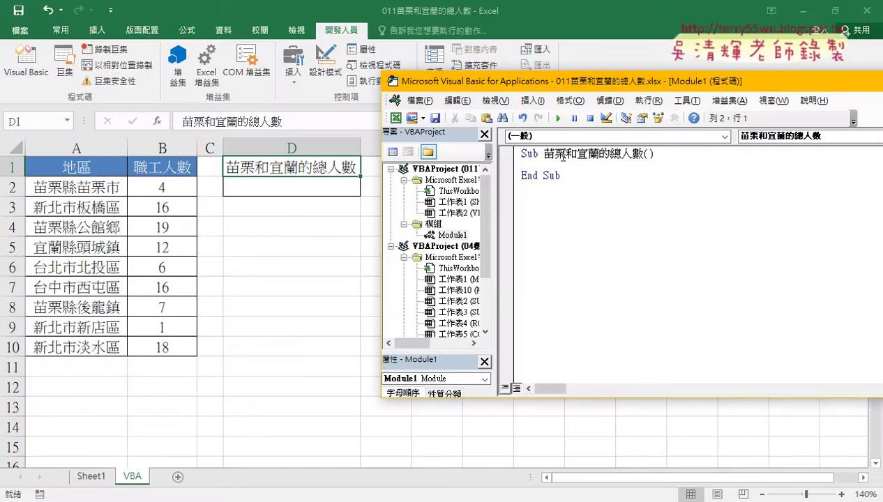
Paste the loop code into the macro and change its end row from 11 to 10
{"action": "key", "text": "ctrl+v"}
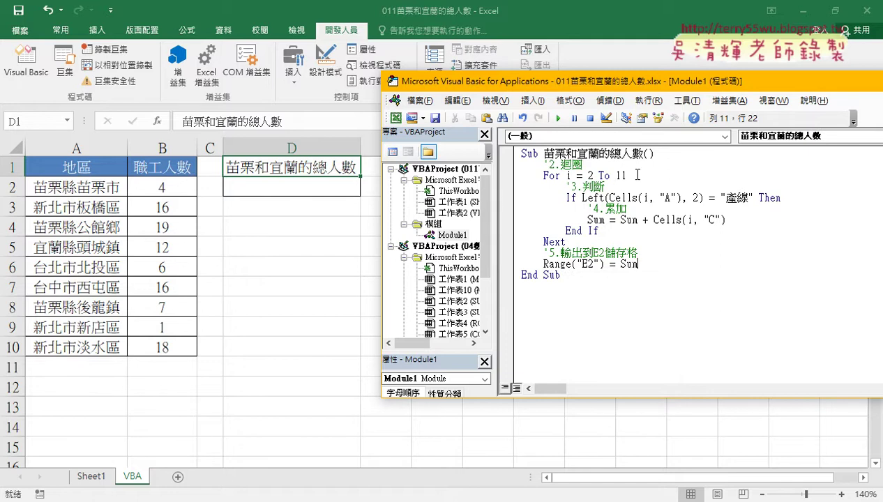
{"action": "left_click_drag", "start_coordinate": [626, 176], "coordinate": [620, 176]}
{"action": "type", "text": "0"}
Replace 產線 with 苗栗 in the If condition and return to the Excel workbook
{"action": "double_click", "coordinate": [591, 198]}
{"action": "left_click_drag", "start_coordinate": [604, 198], "coordinate": [753, 198]}
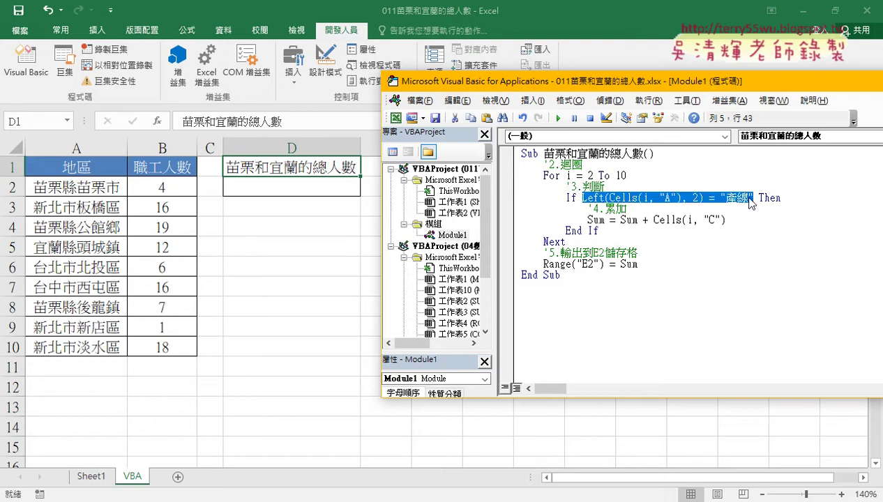
{"action": "left_click_drag", "start_coordinate": [494, 265], "coordinate": [443, 265]}
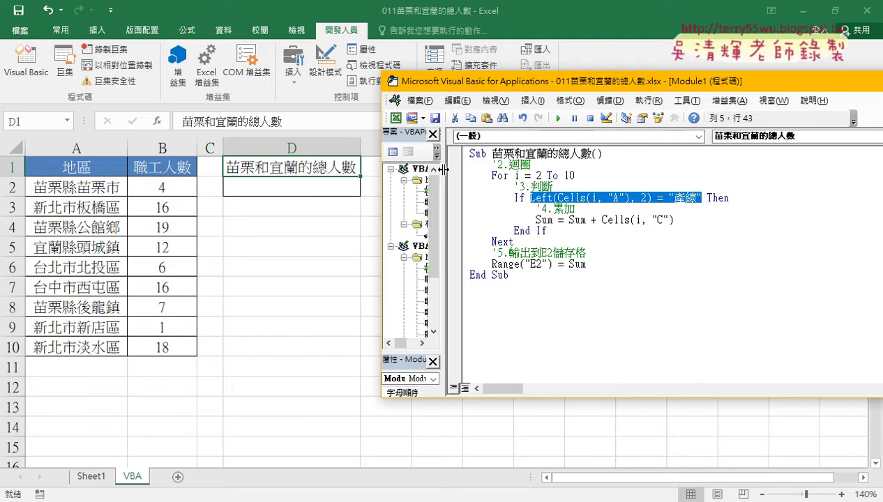
{"action": "left_click_drag", "start_coordinate": [468, 81], "coordinate": [431, 79]}
{"action": "left_click_drag", "start_coordinate": [660, 198], "coordinate": [638, 198]}
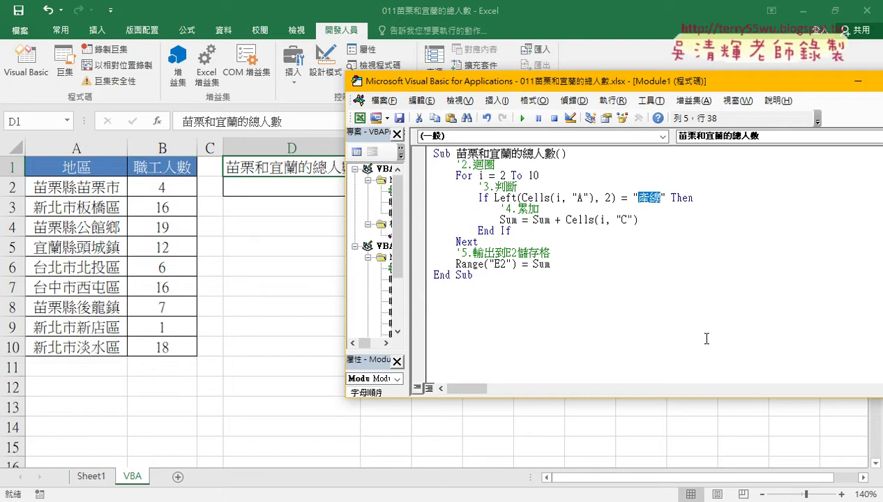
{"action": "type", "text": "ㄇㄧ"}
{"action": "type", "text": "苗"}
{"action": "type", "text": "栗"}
{"action": "key", "text": "Return"}
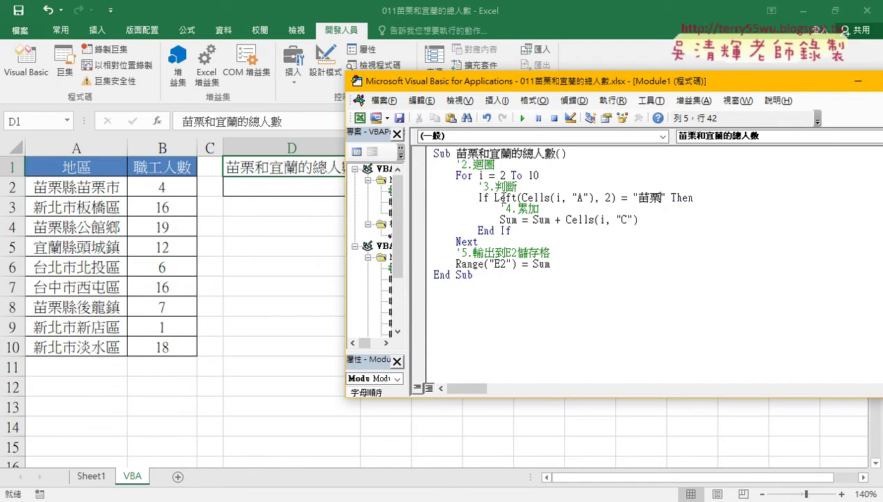
{"action": "left_click", "coordinate": [272, 168]}
Inspect the Criteria argument of D2's SUMIF on Sheet1, cancel, and reopen Visual Basic
{"action": "left_click", "coordinate": [90, 476]}
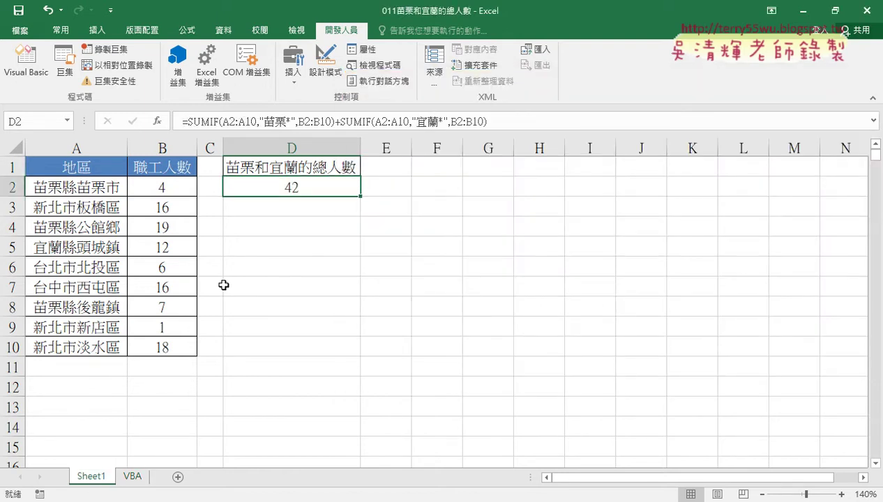
{"action": "left_click", "coordinate": [214, 122]}
{"action": "left_click", "coordinate": [158, 121]}
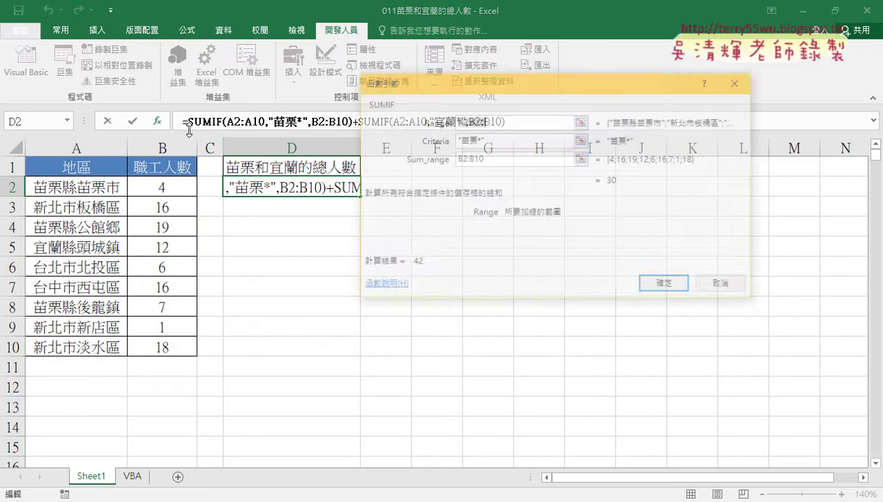
{"action": "left_click", "coordinate": [488, 140]}
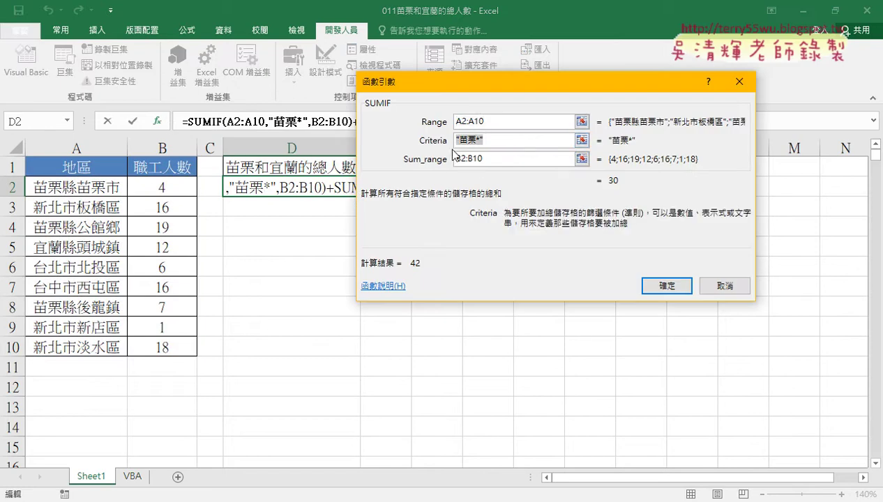
{"action": "left_click", "coordinate": [724, 286]}
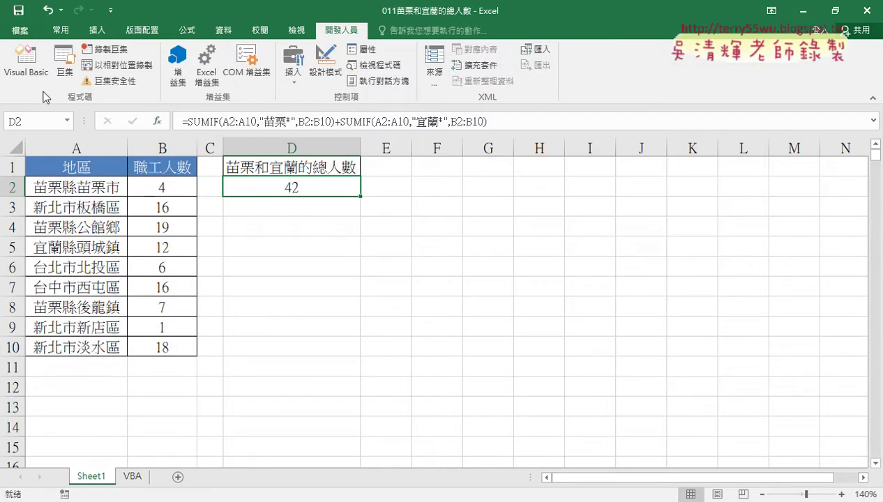
{"action": "left_click", "coordinate": [27, 64]}
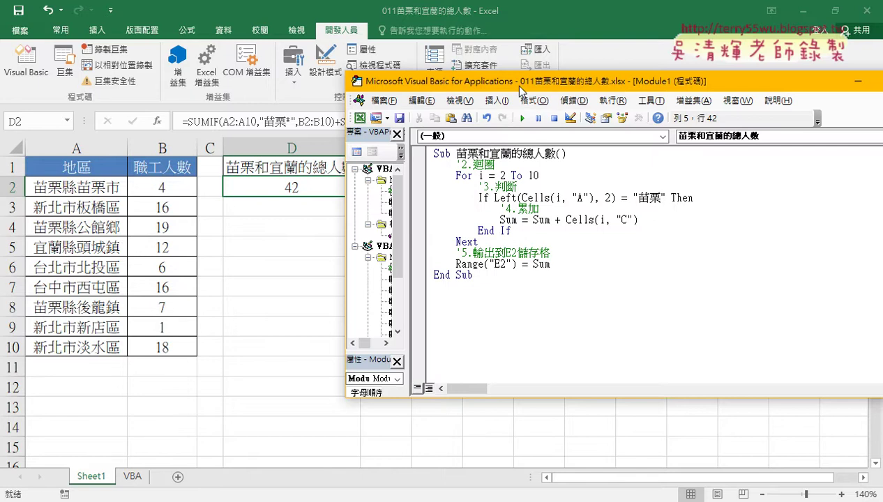
Add "or" after the 苗栗 condition in the macro's If line
{"action": "mouse_move", "coordinate": [520, 82]}
{"action": "left_mouse_down"}
{"action": "mouse_move", "coordinate": [359, 148]}
{"action": "mouse_move", "coordinate": [301, 139]}
{"action": "left_mouse_up"}
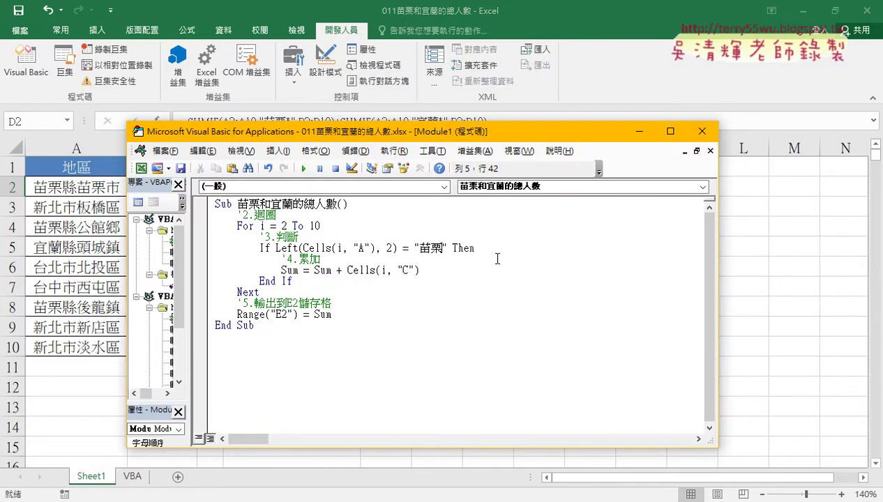
{"action": "left_click", "coordinate": [448, 248]}
{"action": "type", "text": "ㄛ"}
{"action": "key", "text": "shift"}
{"action": "type", "text": "r"}
Copy the Left(...) = "苗栗" condition after or and change its 苗栗 to 宜蘭
{"action": "left_click_drag", "start_coordinate": [446, 248], "coordinate": [276, 248]}
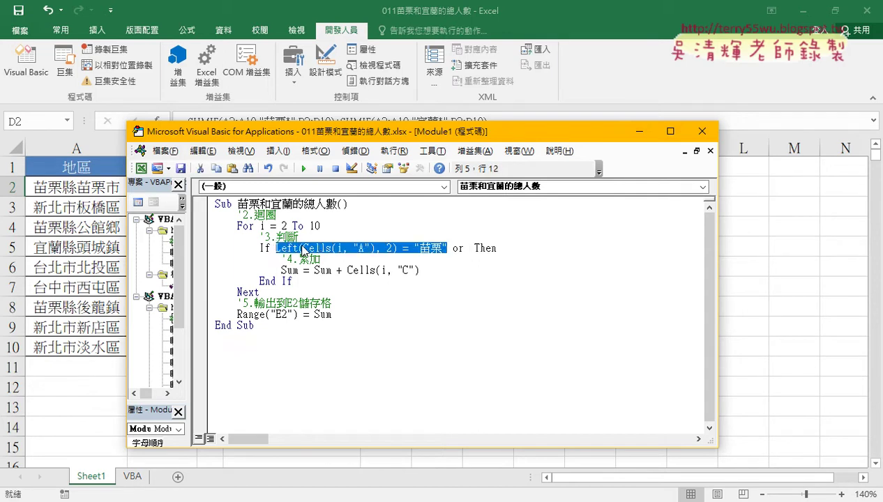
{"action": "right_click", "coordinate": [304, 249]}
{"action": "left_click", "coordinate": [349, 265]}
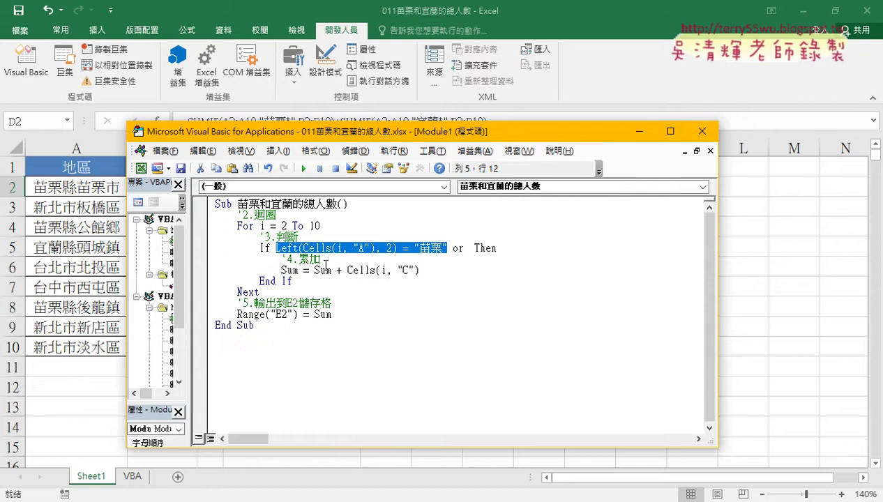
{"action": "left_click", "coordinate": [467, 249]}
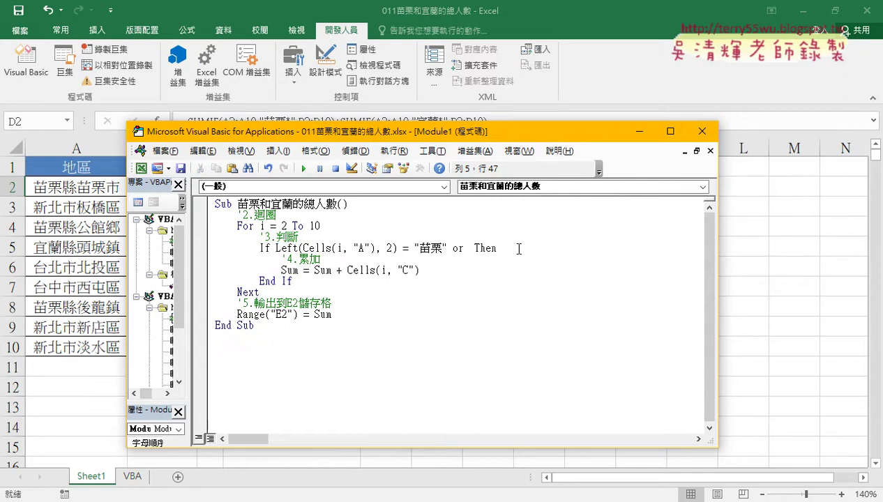
{"action": "key", "text": "ctrl+v"}
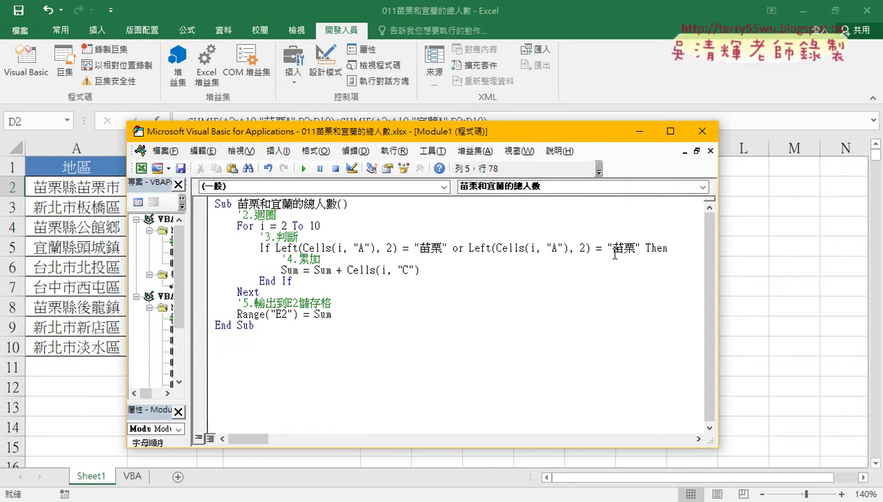
{"action": "left_click_drag", "start_coordinate": [613, 250], "coordinate": [632, 250]}
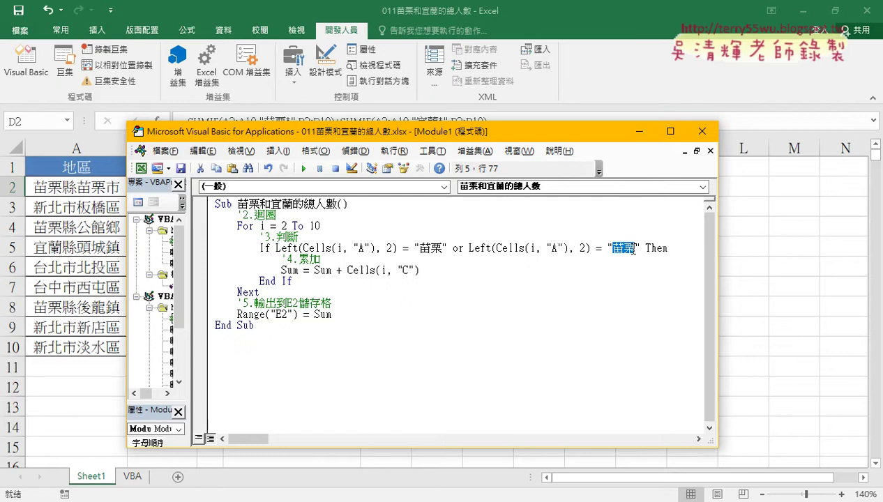
{"action": "left_click_drag", "start_coordinate": [633, 249], "coordinate": [646, 248]}
{"action": "type", "text": "宜蘭"}
{"action": "key", "text": "Return"}
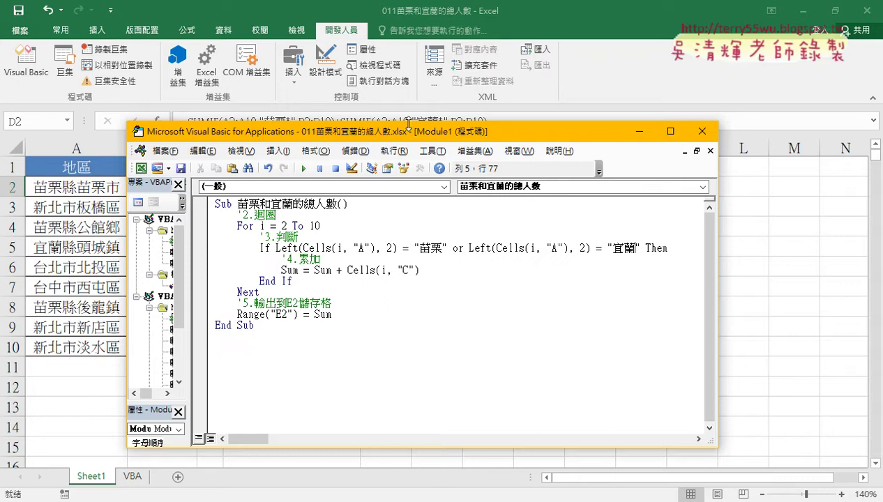
Change the sum line to add Cells(i, "B") instead of column C
{"action": "left_click_drag", "start_coordinate": [419, 133], "coordinate": [523, 122]}
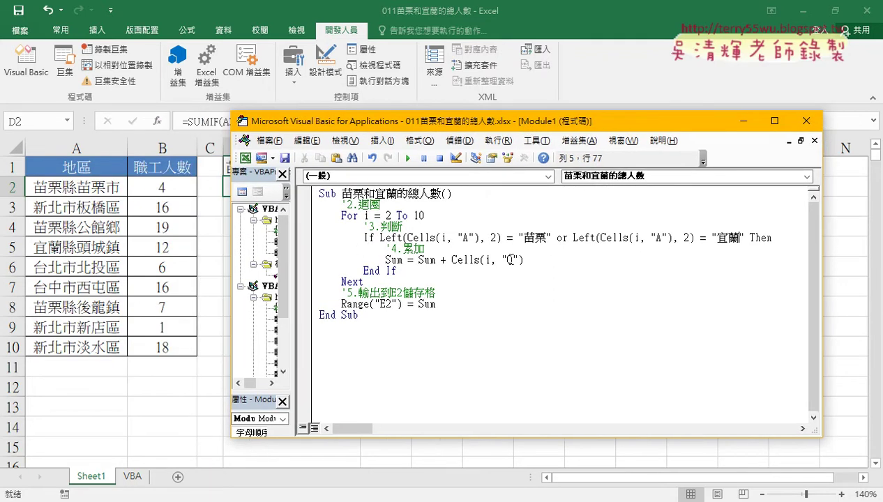
{"action": "double_click", "coordinate": [509, 260]}
{"action": "type", "text": "B"}
{"action": "left_click", "coordinate": [539, 262]}
{"action": "left_click_drag", "start_coordinate": [523, 259], "coordinate": [451, 259]}
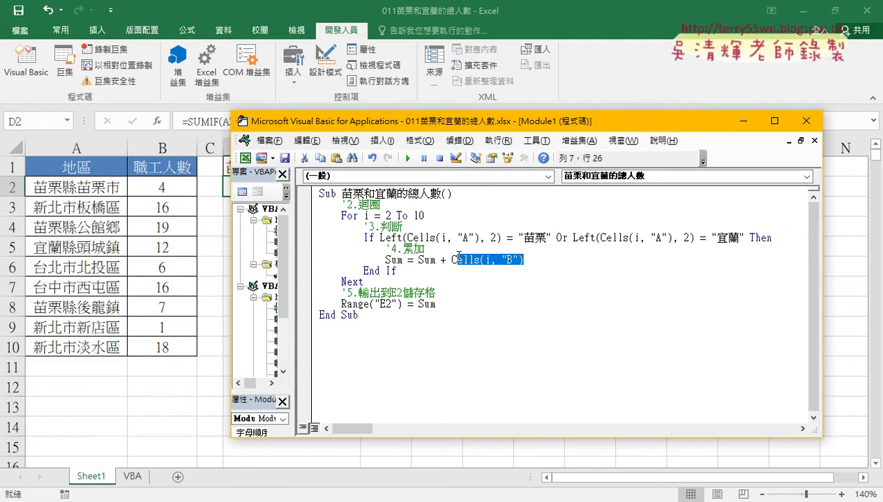
{"action": "left_click", "coordinate": [428, 260]}
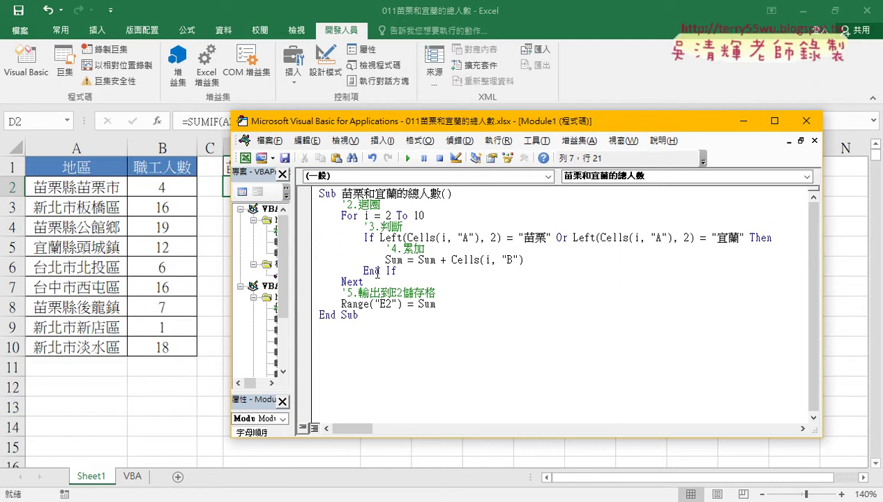
Change the output cell from Range("E2") to Range("D2")
{"action": "left_click_drag", "start_coordinate": [382, 122], "coordinate": [499, 121]}
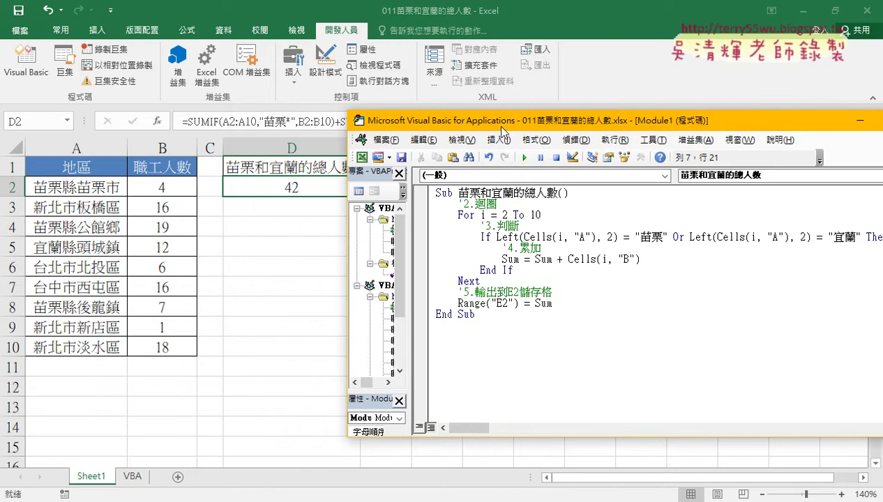
{"action": "left_click_drag", "start_coordinate": [504, 303], "coordinate": [497, 303]}
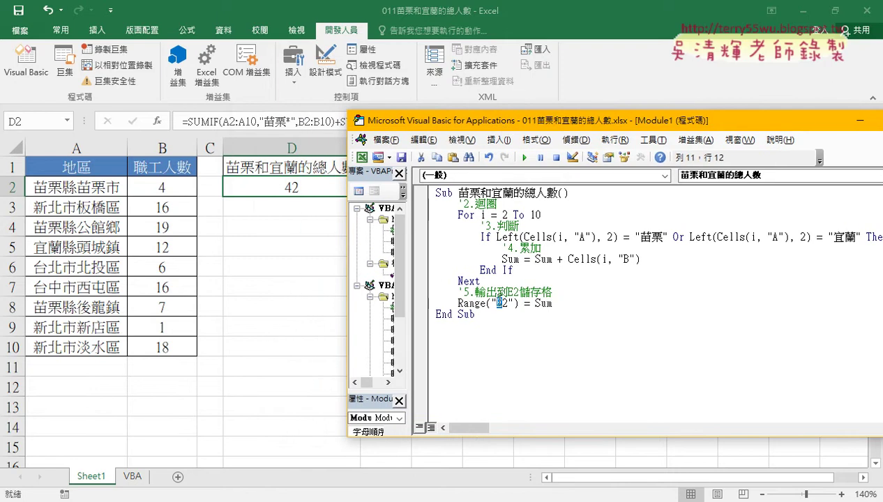
{"action": "type", "text": "D"}
{"action": "left_click", "coordinate": [573, 339]}
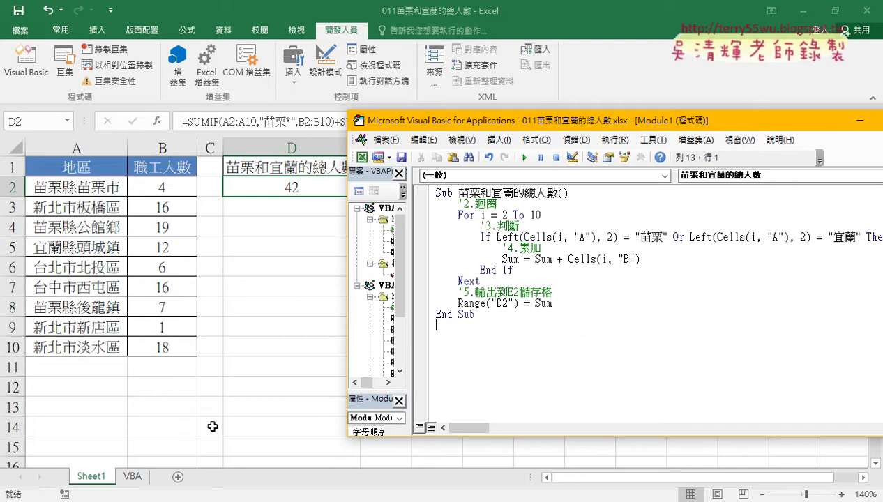
Step through the macro with F8, then run it to completion so D2 shows 42
{"action": "left_click", "coordinate": [132, 476]}
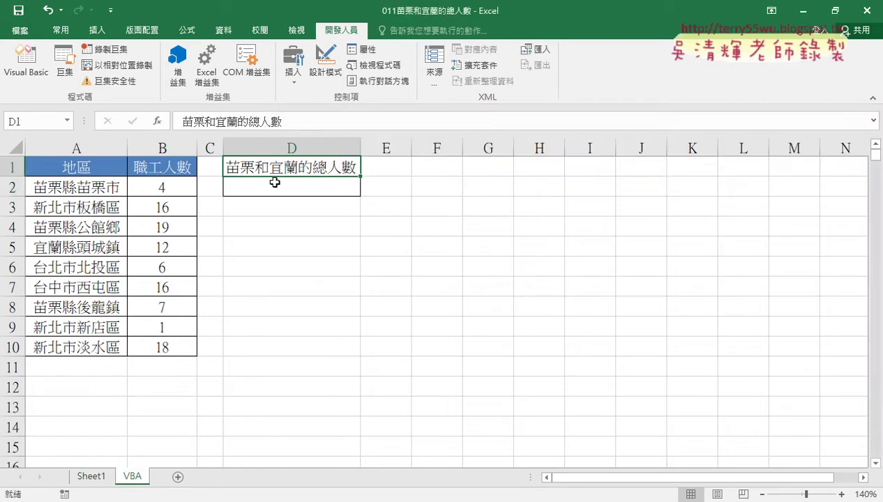
{"action": "left_click", "coordinate": [26, 63]}
{"action": "left_click", "coordinate": [513, 237]}
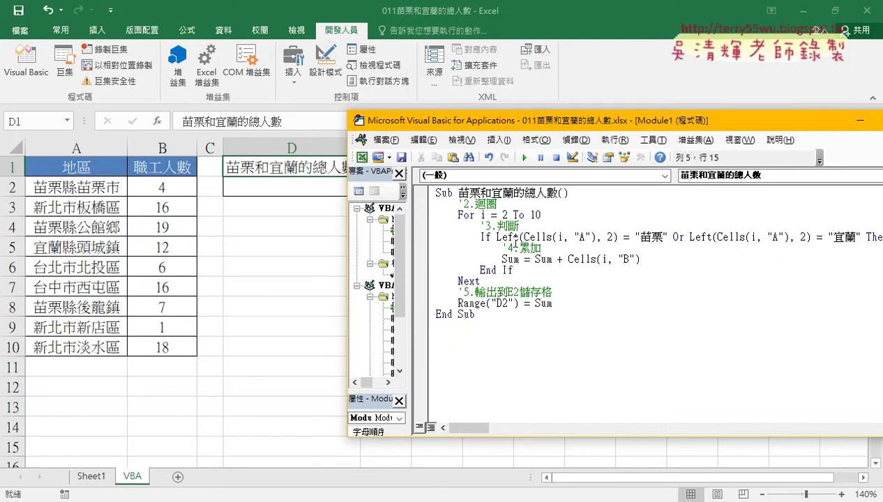
{"action": "key", "text": "F8"}
{"action": "key", "text": "F8"}
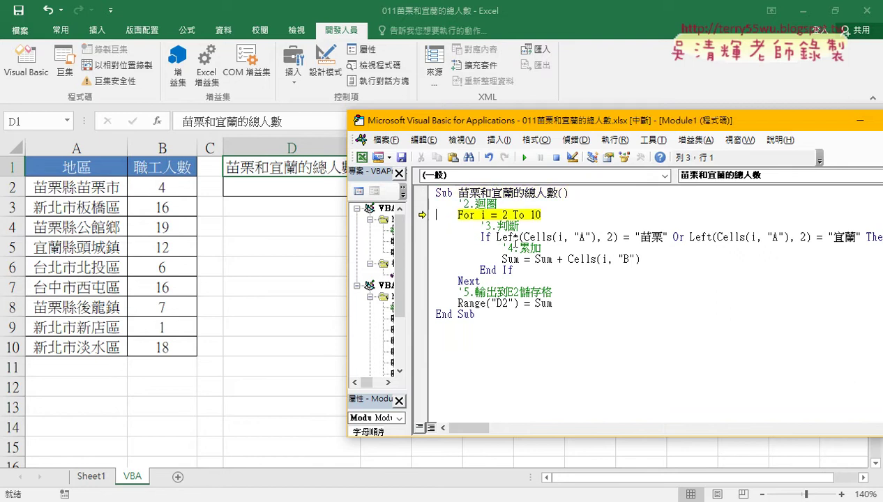
{"action": "key", "text": "F8"}
{"action": "key", "text": "F8"}
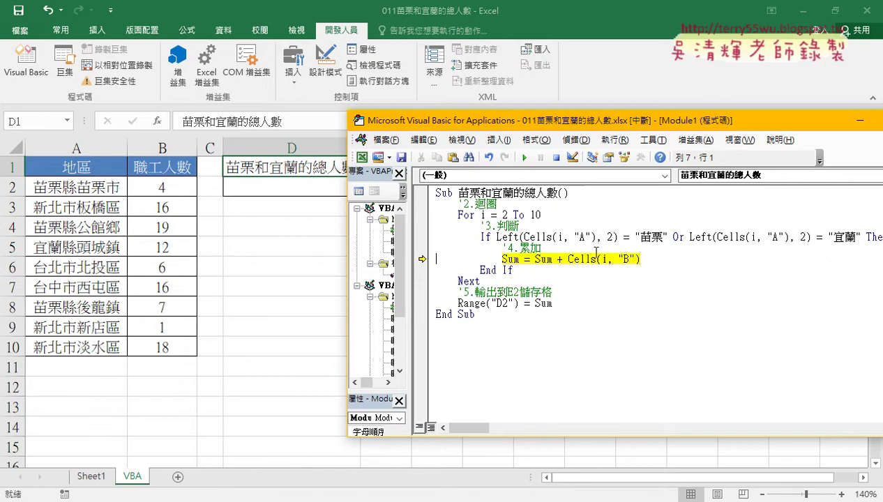
{"action": "mouse_move", "coordinate": [590, 258]}
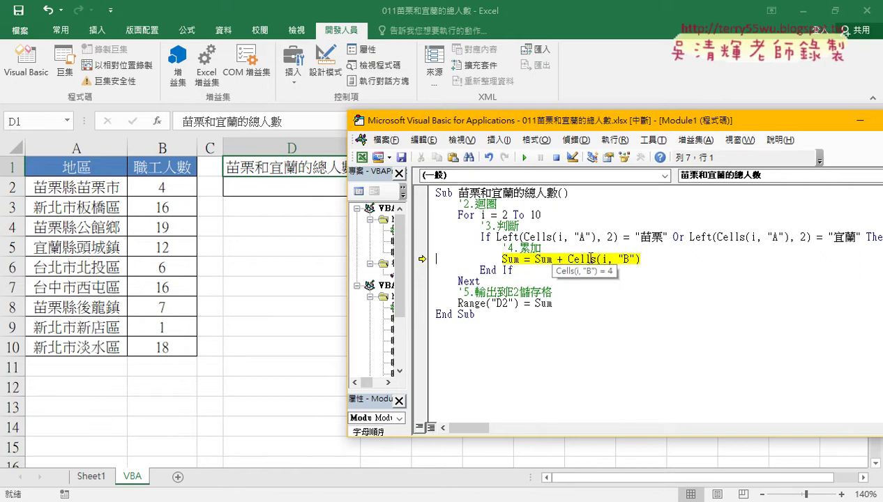
{"action": "key", "text": "F8"}
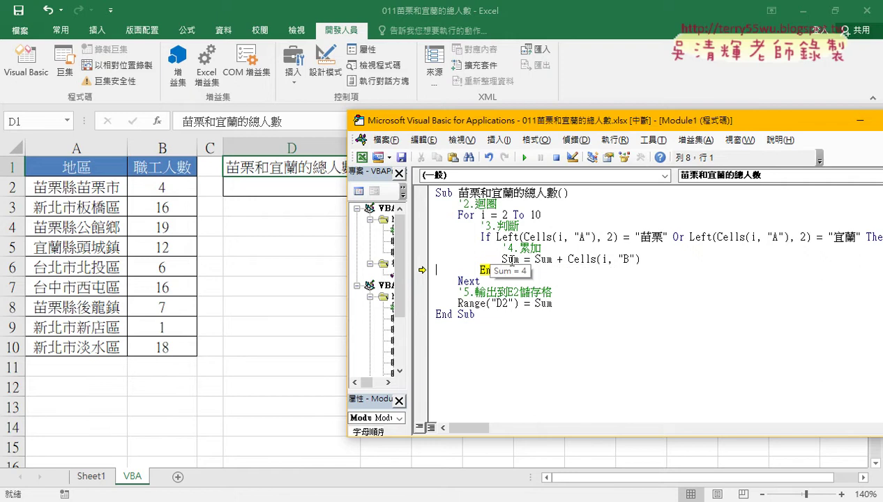
{"action": "key", "text": "F8"}
{"action": "key", "text": "F8"}
{"action": "key", "text": "F8"}
{"action": "key", "text": "F8"}
{"action": "key", "text": "F8"}
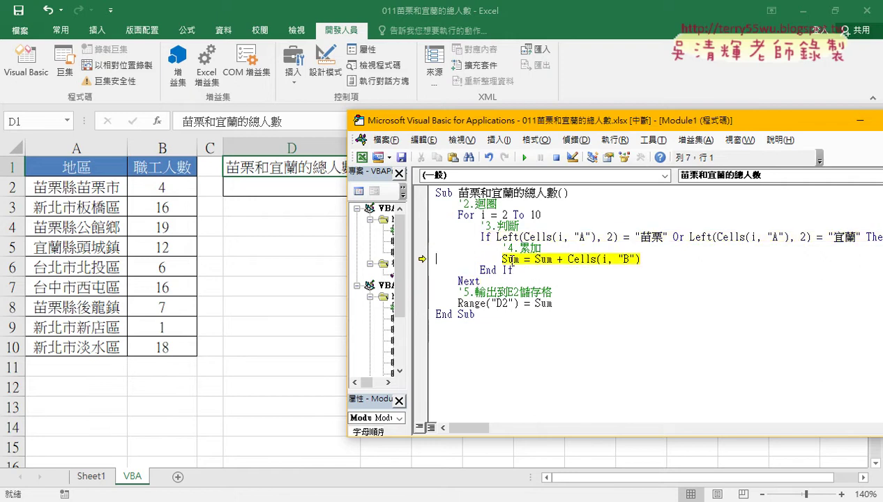
{"action": "key", "text": "F8"}
{"action": "key", "text": "F8"}
{"action": "key", "text": "F8"}
{"action": "key", "text": "F8"}
{"action": "left_click", "coordinate": [525, 158]}
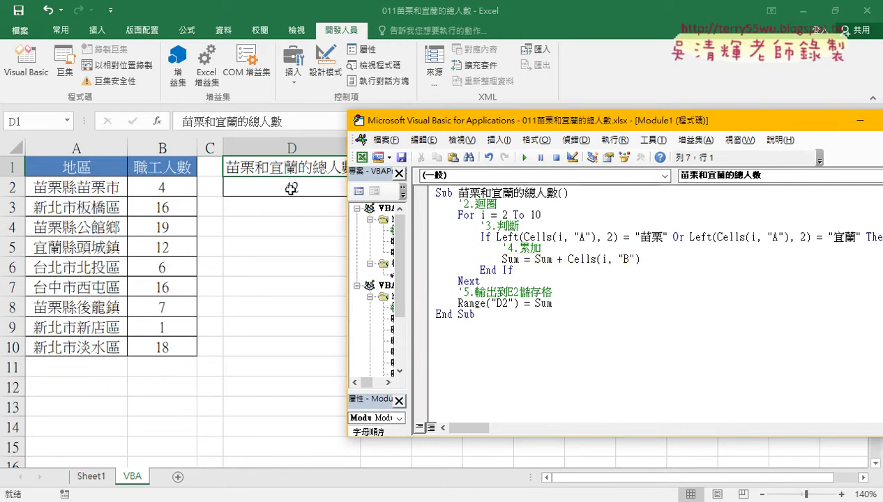
{"action": "left_click_drag", "start_coordinate": [397, 125], "coordinate": [423, 97]}
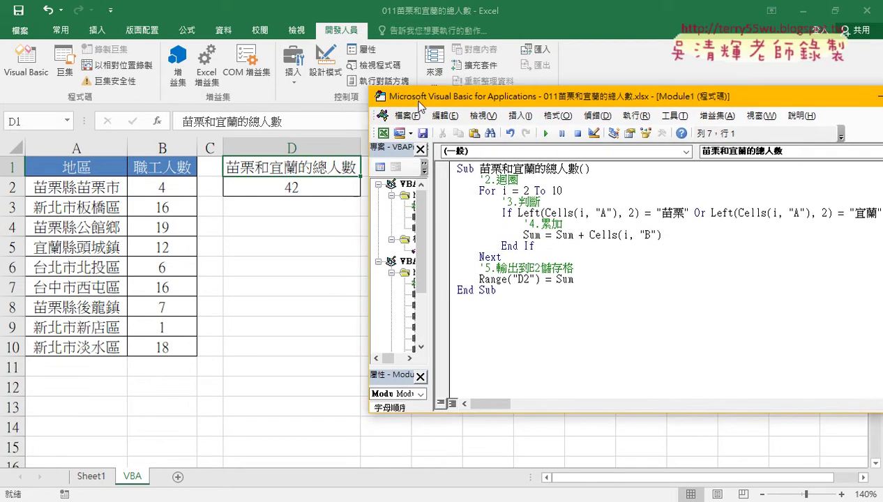
On Sheet1, inspect D2's SUMIF arguments and its 苗栗* criterion, then cancel unchanged
{"action": "left_click", "coordinate": [96, 479]}
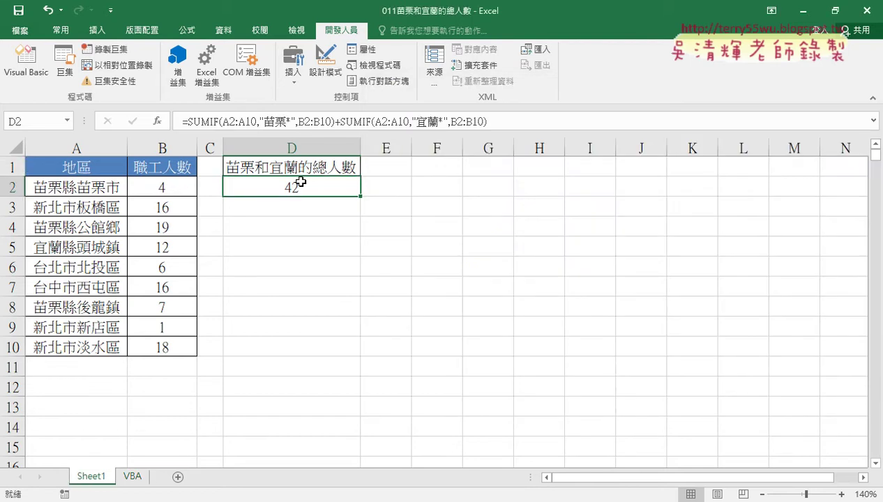
{"action": "left_click", "coordinate": [132, 478]}
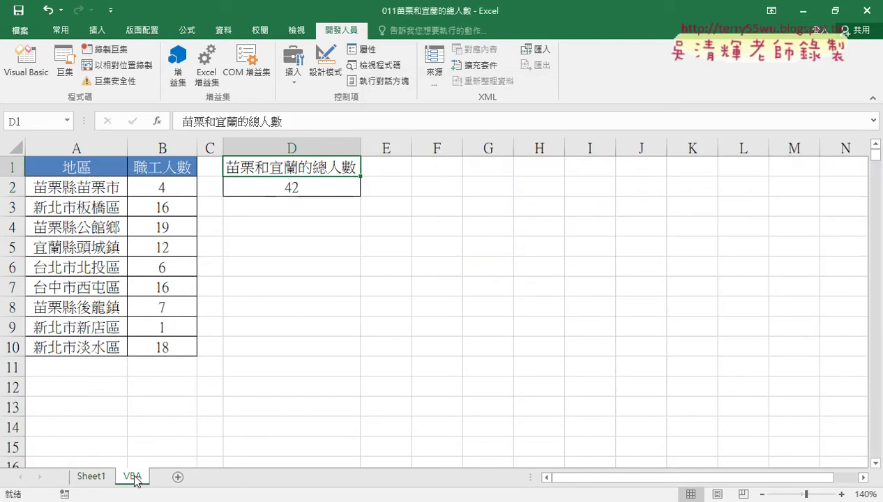
{"action": "left_click", "coordinate": [91, 479]}
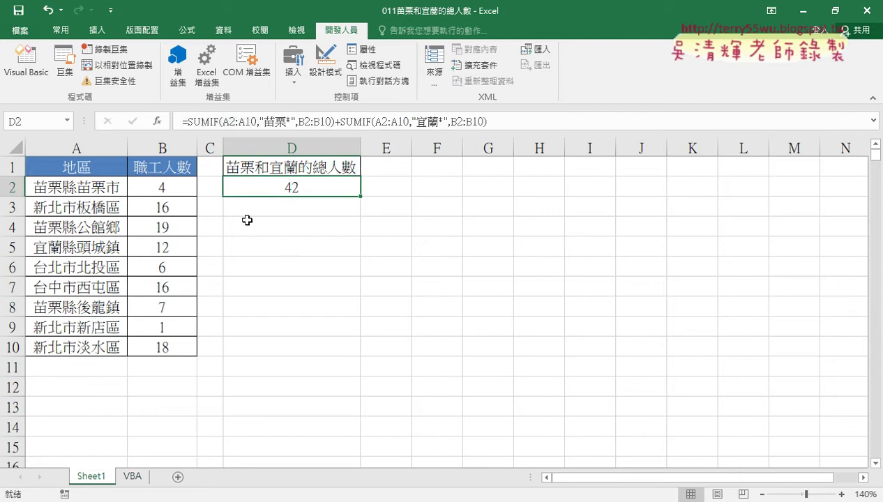
{"action": "left_click", "coordinate": [207, 123]}
{"action": "left_click", "coordinate": [157, 121]}
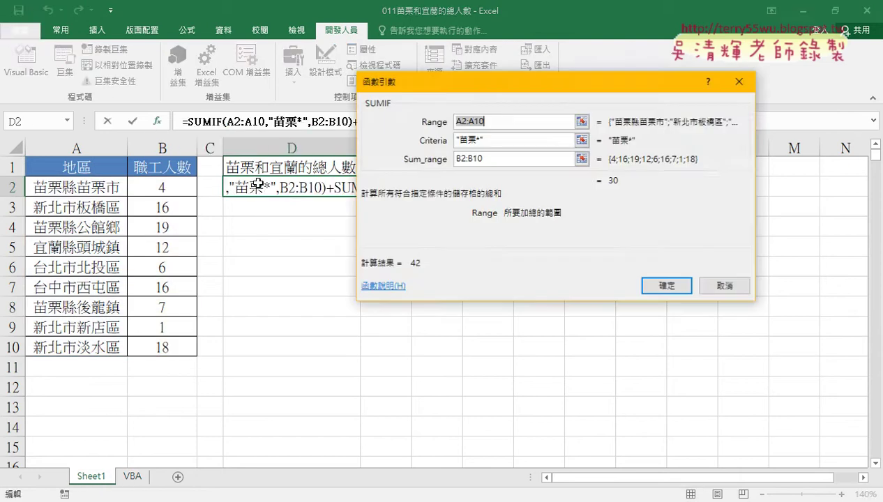
{"action": "mouse_move", "coordinate": [428, 90]}
{"action": "left_mouse_down"}
{"action": "mouse_move", "coordinate": [330, 175]}
{"action": "mouse_move", "coordinate": [276, 208]}
{"action": "left_mouse_up"}
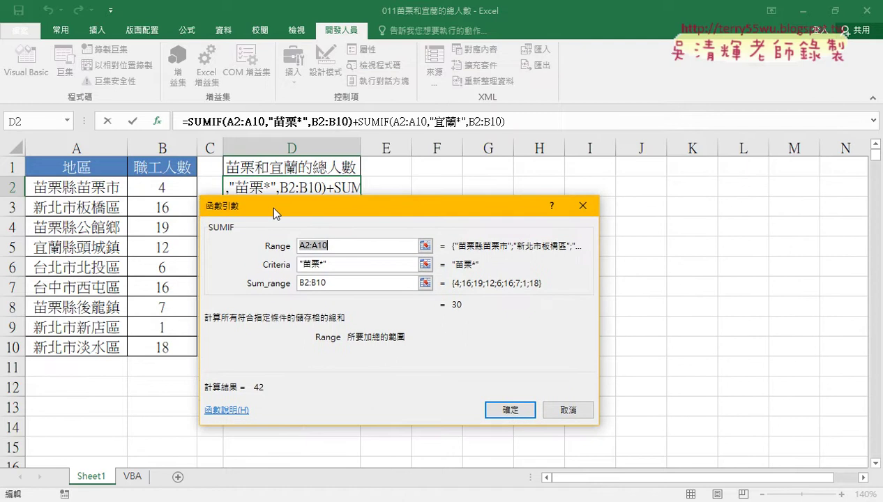
{"action": "left_click_drag", "start_coordinate": [332, 268], "coordinate": [299, 267]}
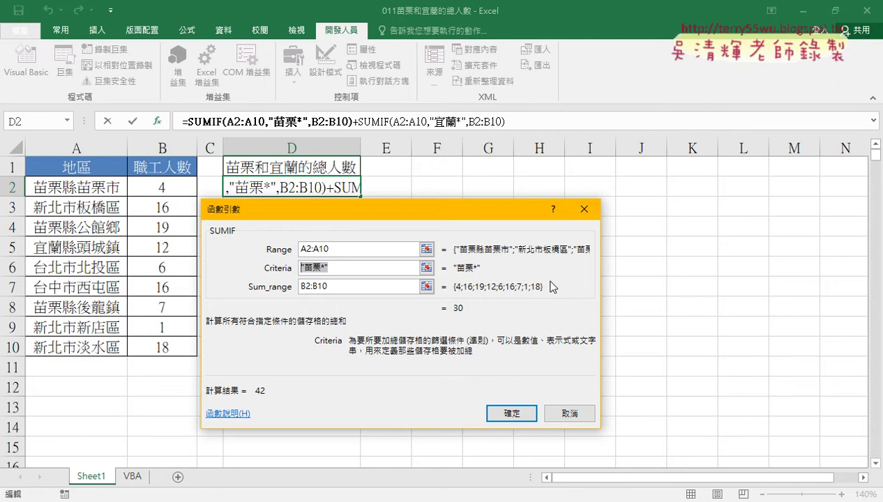
{"action": "left_click", "coordinate": [566, 417]}
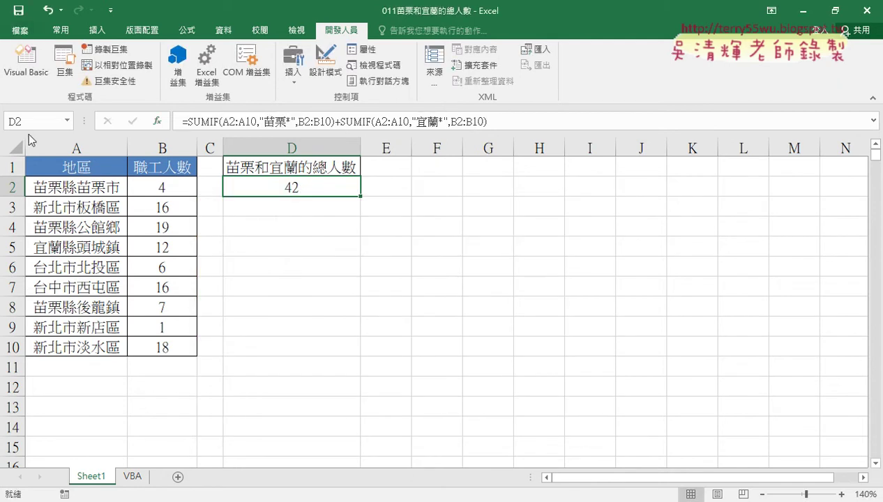
Highlight the Or 宜蘭 clause of the If condition in the macro editor
{"action": "left_click", "coordinate": [25, 78]}
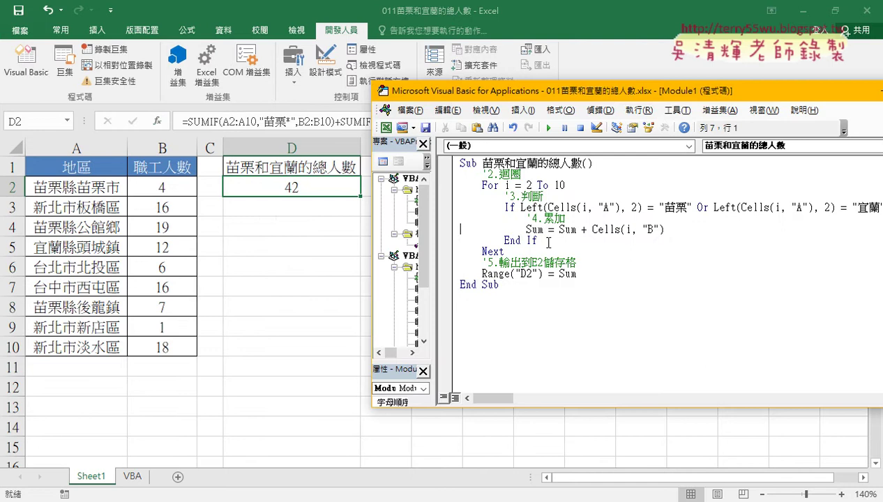
{"action": "left_click_drag", "start_coordinate": [685, 95], "coordinate": [529, 97]}
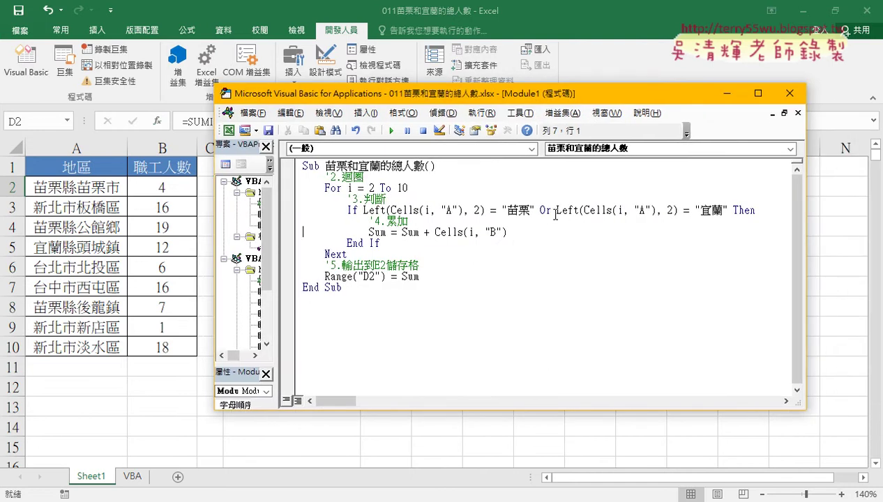
{"action": "left_click", "coordinate": [534, 209]}
{"action": "left_click_drag", "start_coordinate": [535, 210], "coordinate": [733, 207]}
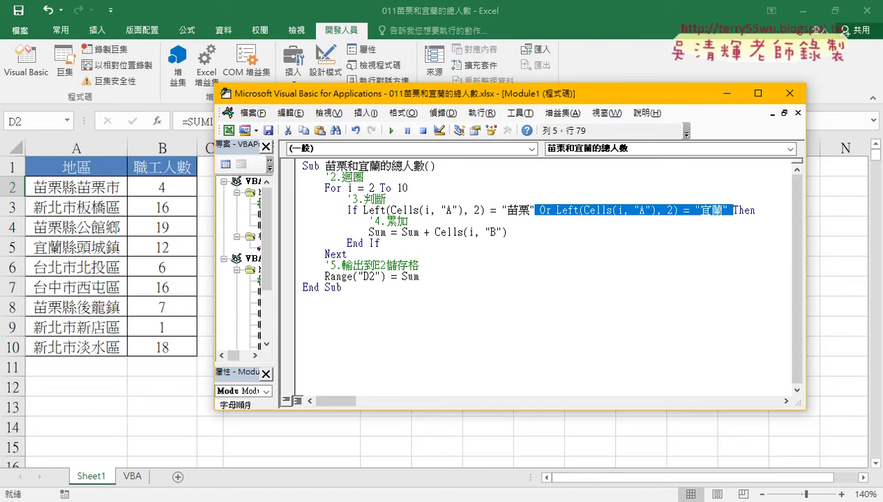
Open 009前後三名工資總計 from the 04數學函數 folder in Details view
{"action": "left_click", "coordinate": [190, 500]}
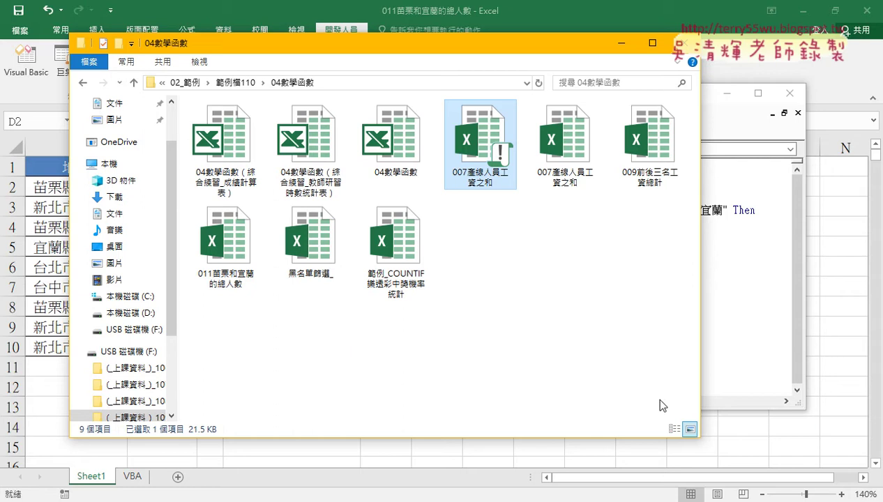
{"action": "left_click", "coordinate": [675, 429]}
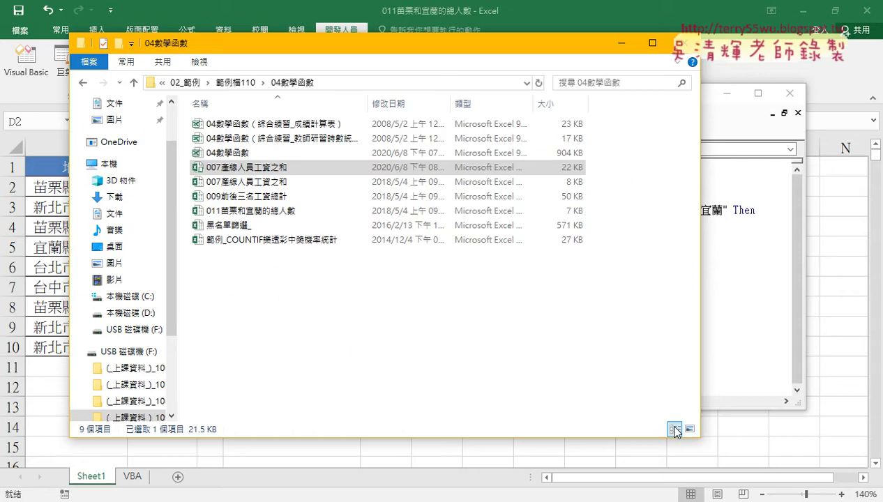
{"action": "double_click", "coordinate": [228, 196]}
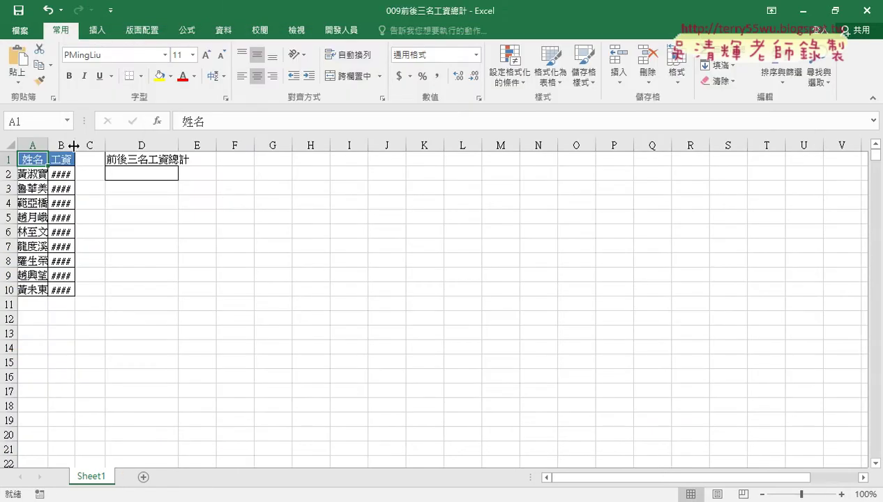
AutoFit columns B and A, widen column D, then select wages B2:B10 and header B1
{"action": "double_click", "coordinate": [74, 145]}
{"action": "double_click", "coordinate": [61, 146]}
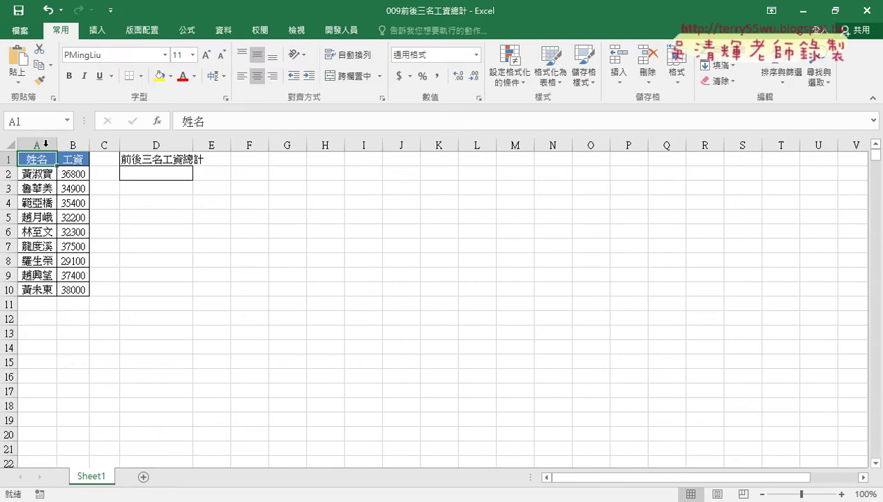
{"action": "left_click_drag", "start_coordinate": [193, 145], "coordinate": [216, 145]}
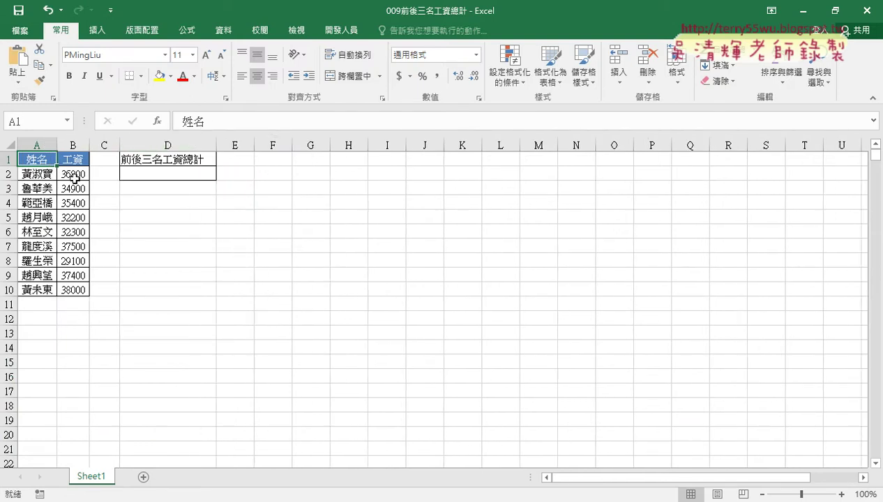
{"action": "left_click", "coordinate": [74, 146]}
{"action": "left_click_drag", "start_coordinate": [73, 174], "coordinate": [74, 289]}
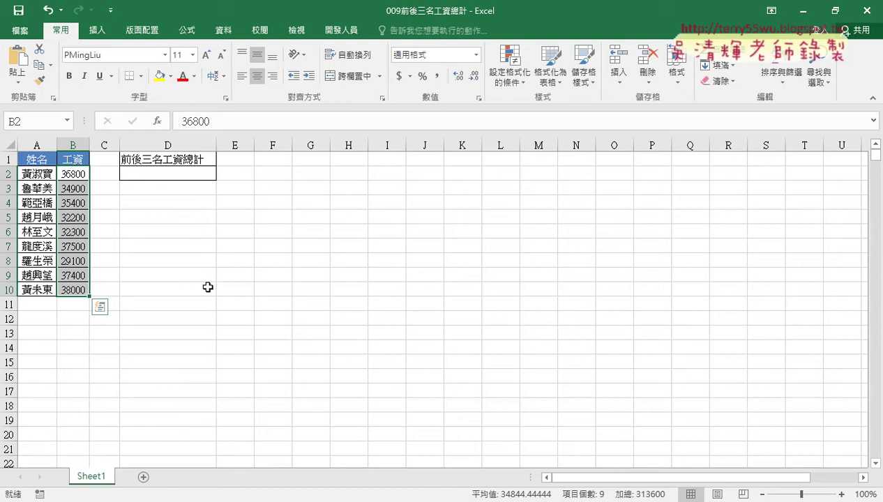
{"action": "left_click", "coordinate": [73, 159]}
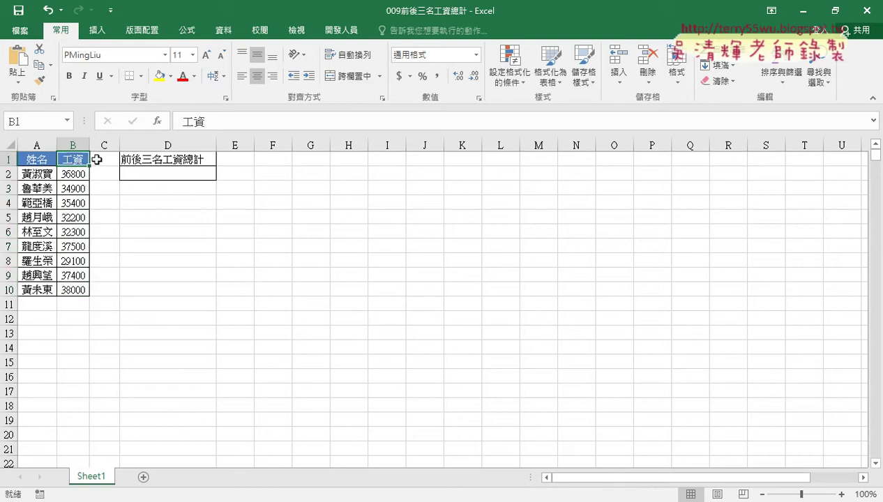
{"action": "left_click", "coordinate": [228, 32]}
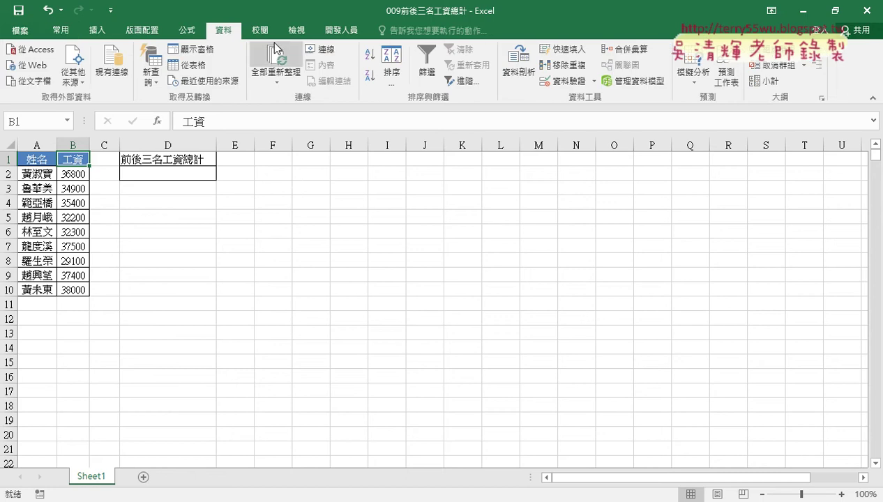
Sort wages Z to A, then select the top three and bottom three wages
{"action": "left_click", "coordinate": [369, 81]}
{"action": "left_click_drag", "start_coordinate": [73, 173], "coordinate": [71, 201]}
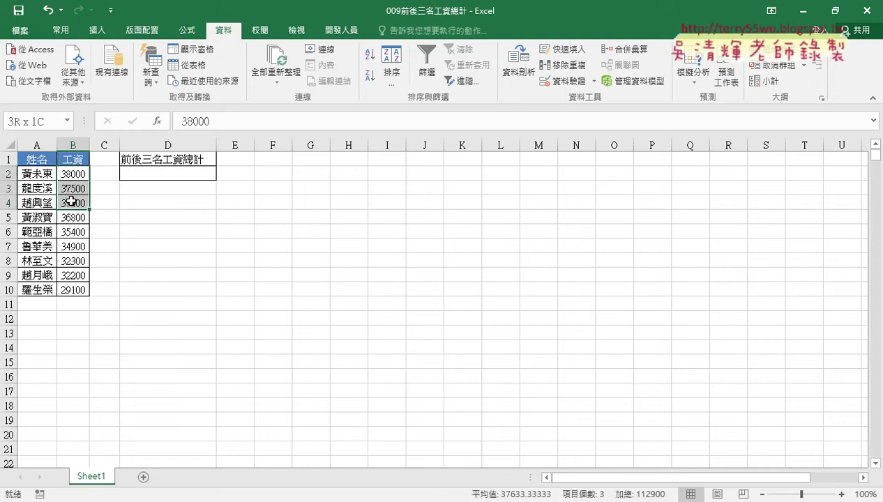
{"action": "left_click_drag", "start_coordinate": [73, 260], "coordinate": [73, 289]}
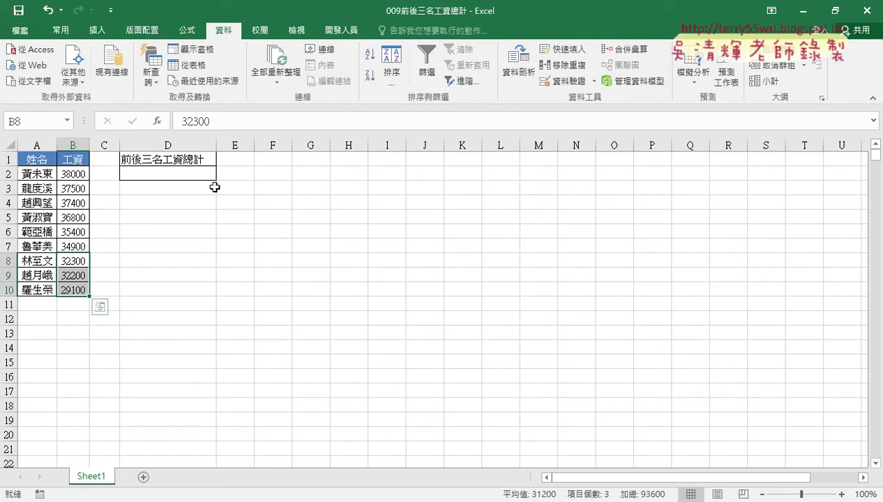
{"action": "left_click", "coordinate": [191, 176]}
Open Insert Function for D2, pick the 統計 category, and choose LARGE
{"action": "left_click", "coordinate": [157, 120]}
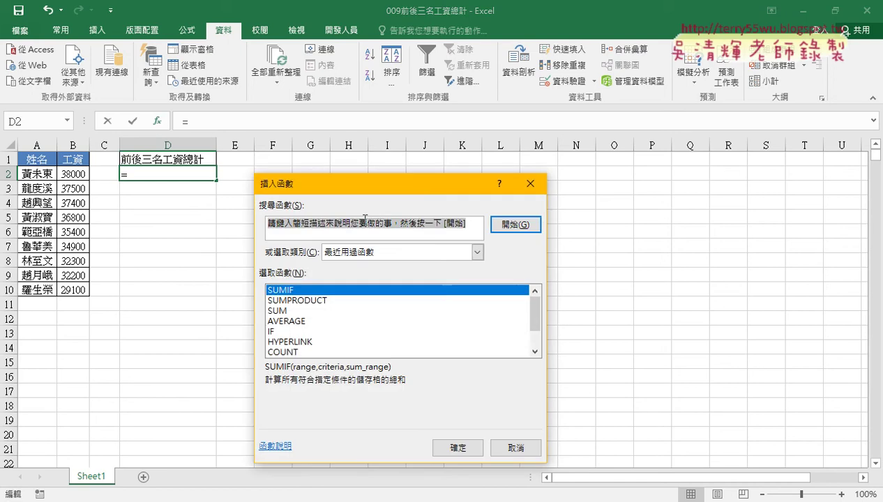
{"action": "left_click", "coordinate": [362, 138]}
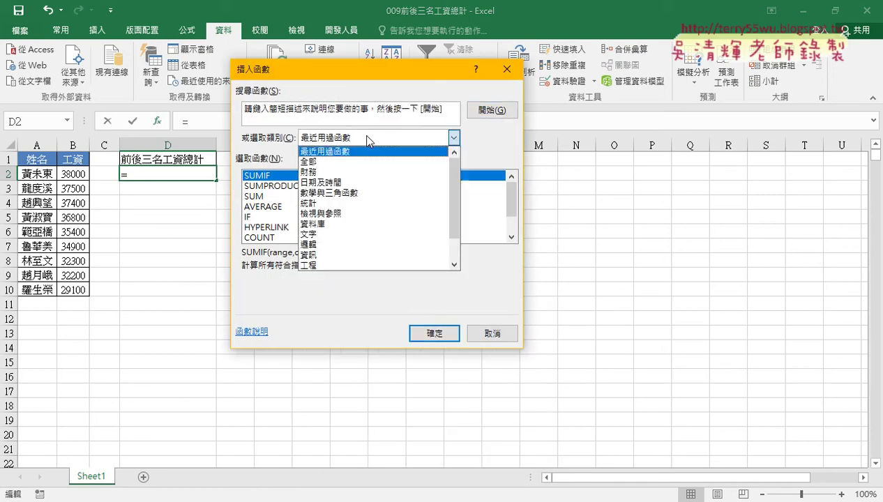
{"action": "left_click", "coordinate": [355, 202]}
{"action": "left_click_drag", "start_coordinate": [512, 187], "coordinate": [512, 206]}
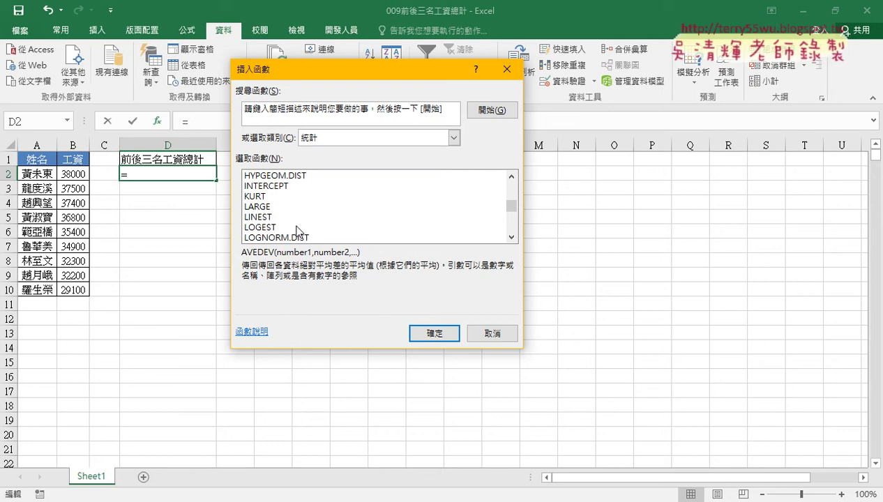
{"action": "left_click", "coordinate": [274, 208]}
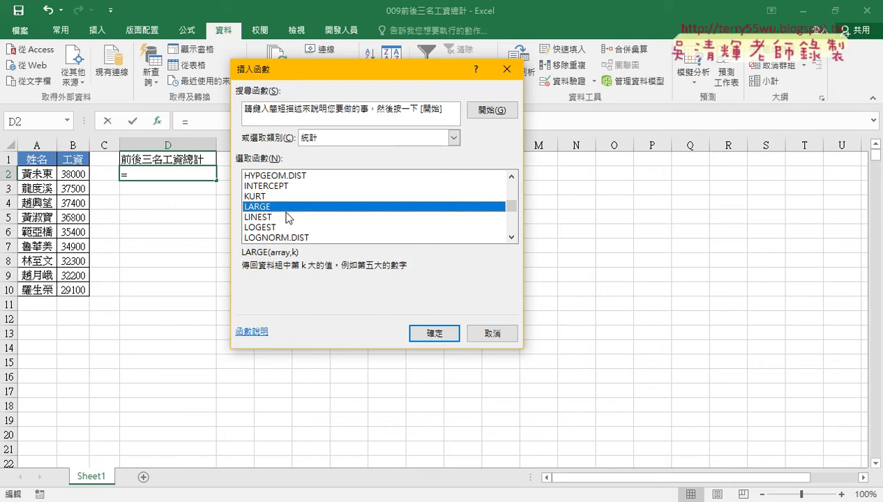